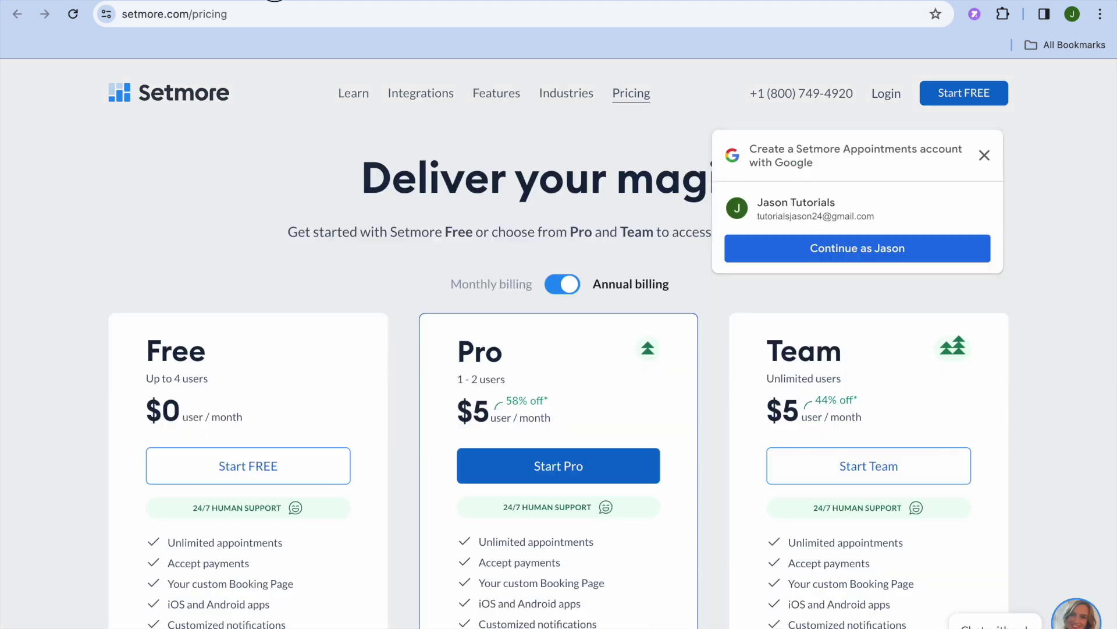
pyautogui.scroll(-1, 336, 232)
pyautogui.scroll(-2, 336, 232)
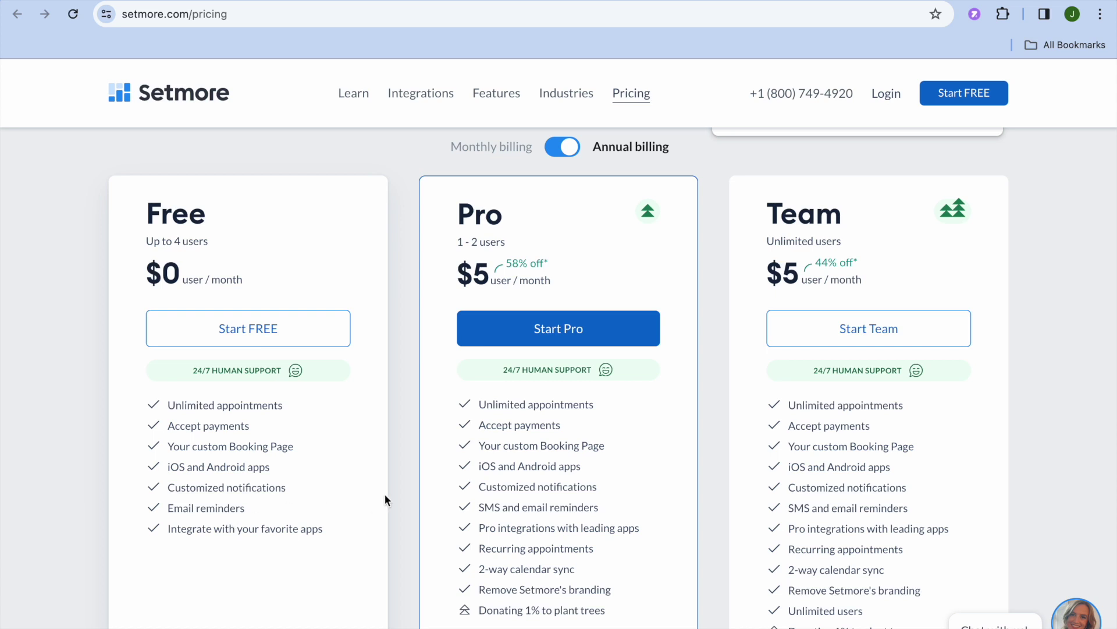
pyautogui.scroll(-1, 406, 466)
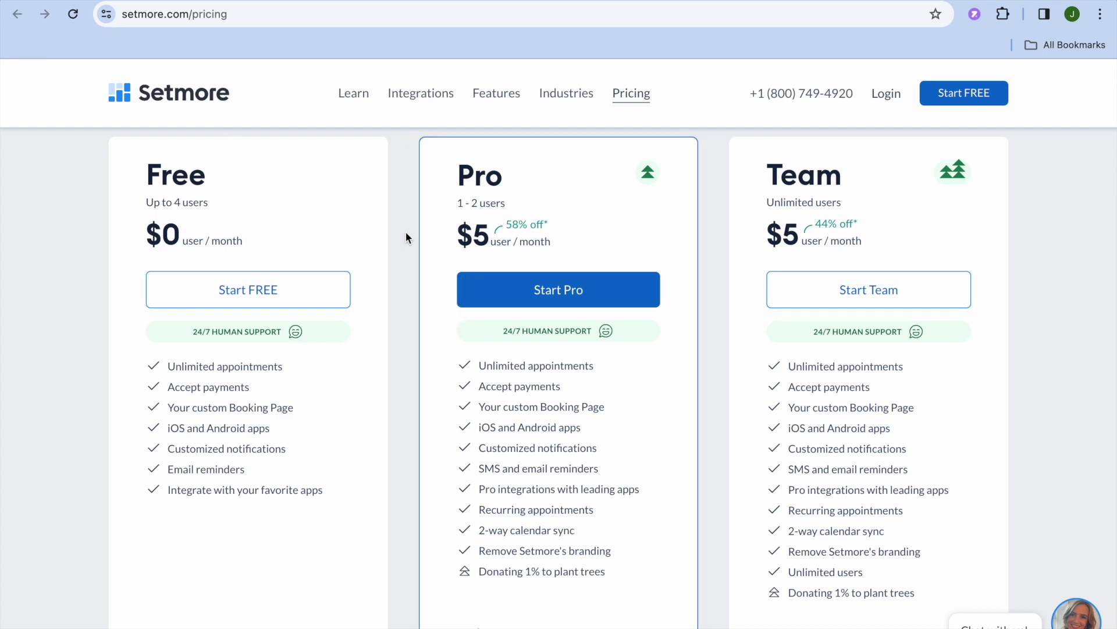
pyautogui.click(207, 88)
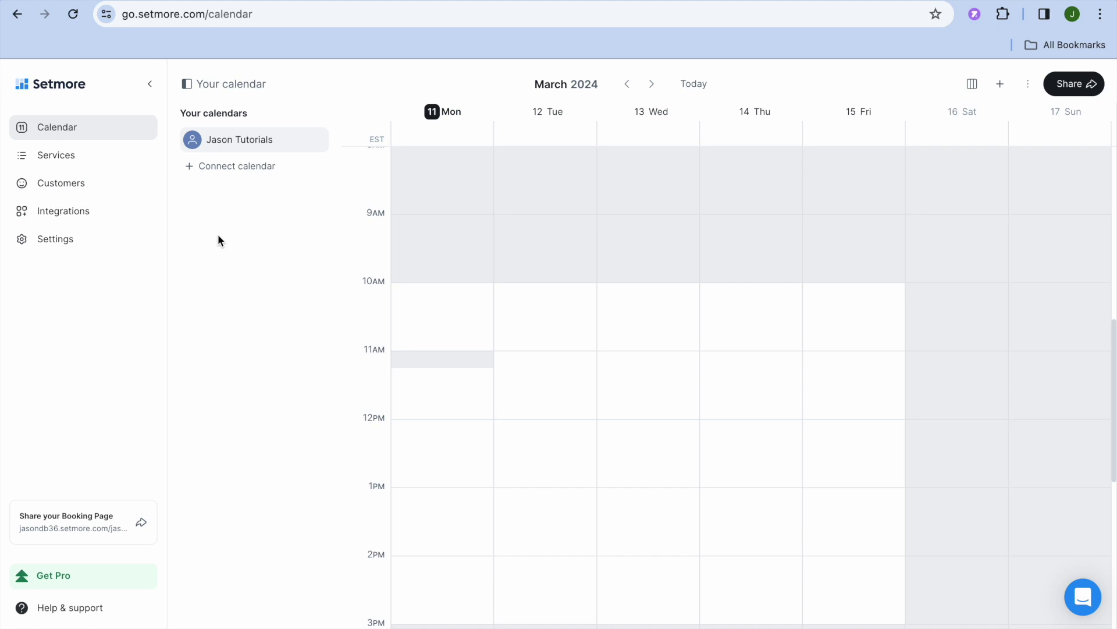
# On the March 11, 2024 week view, check the Connect calendar options, then dismiss them.
pyautogui.click(220, 170)
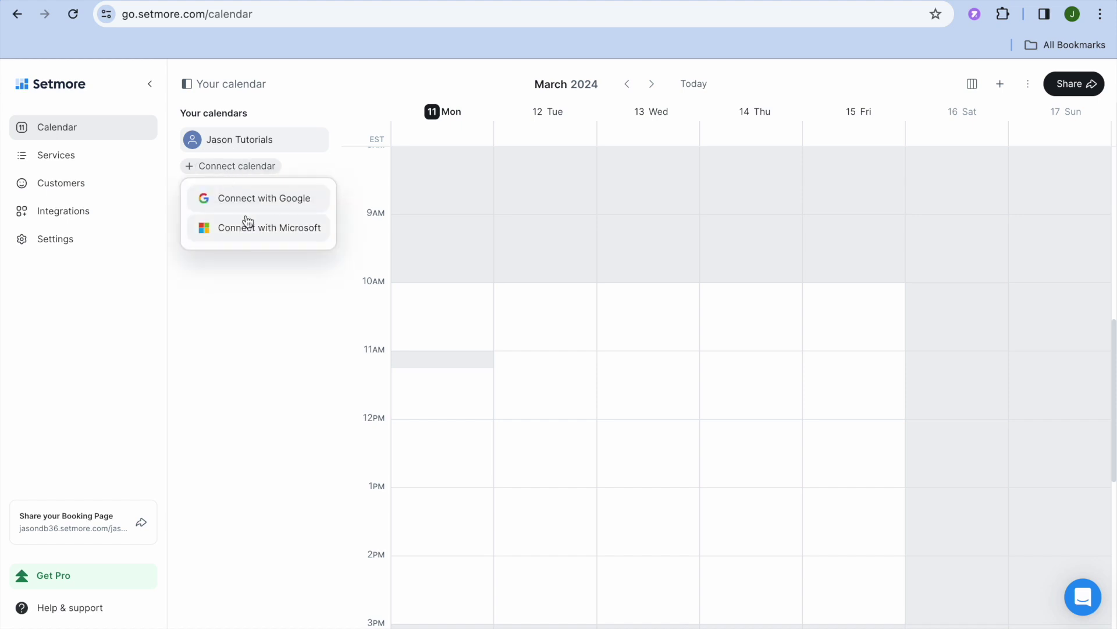
pyautogui.click(212, 305)
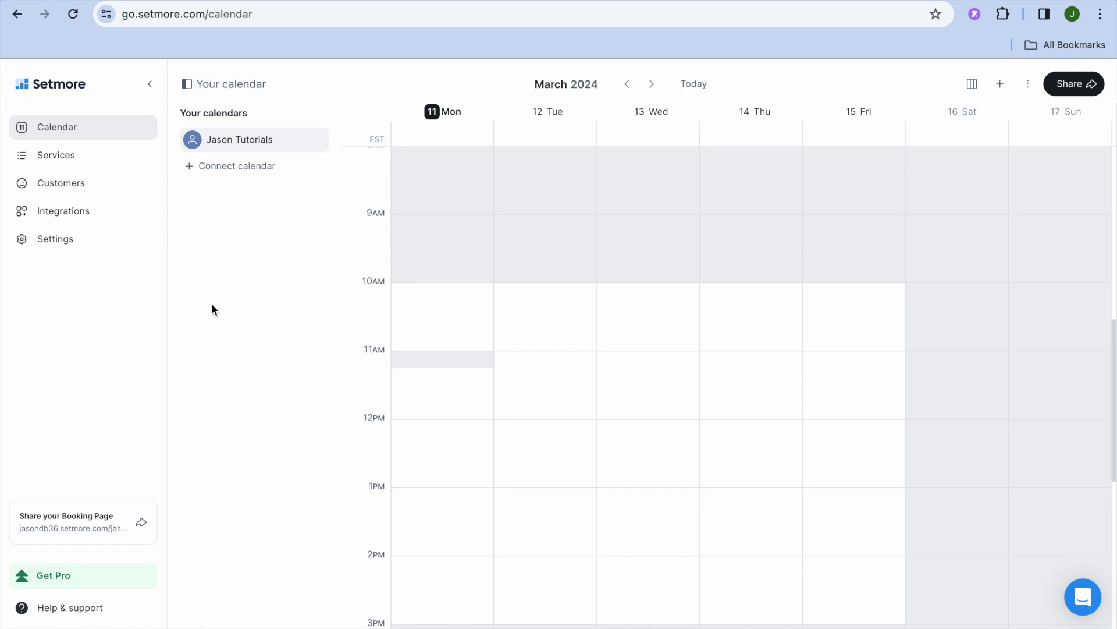
# Create a new service category named 'consultation' on the Services & classes page.
pyautogui.click(75, 167)
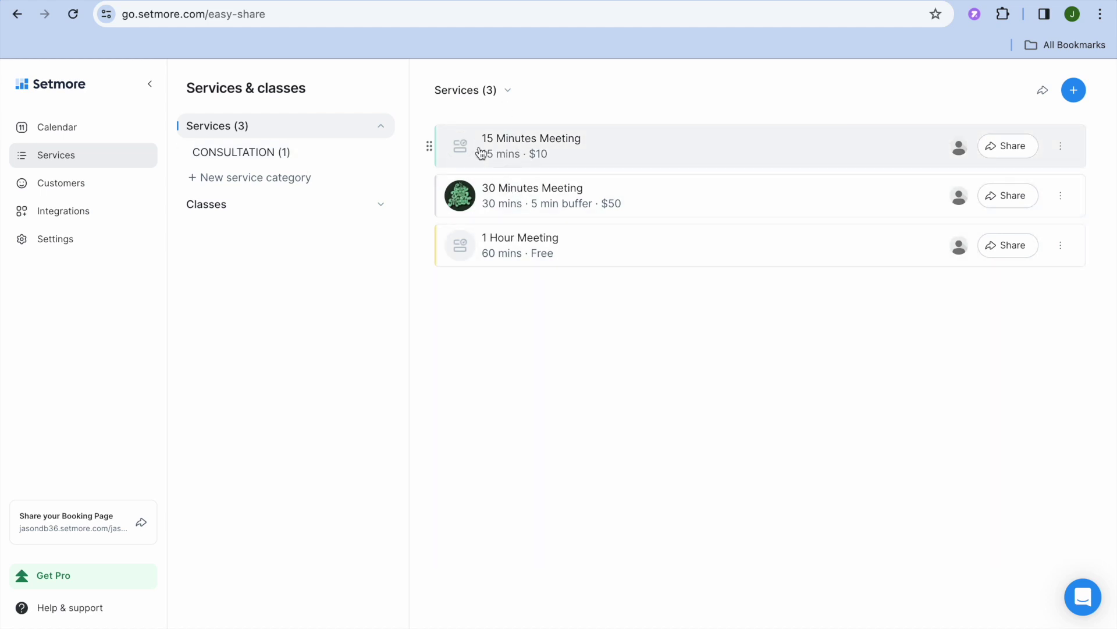
pyautogui.click(266, 181)
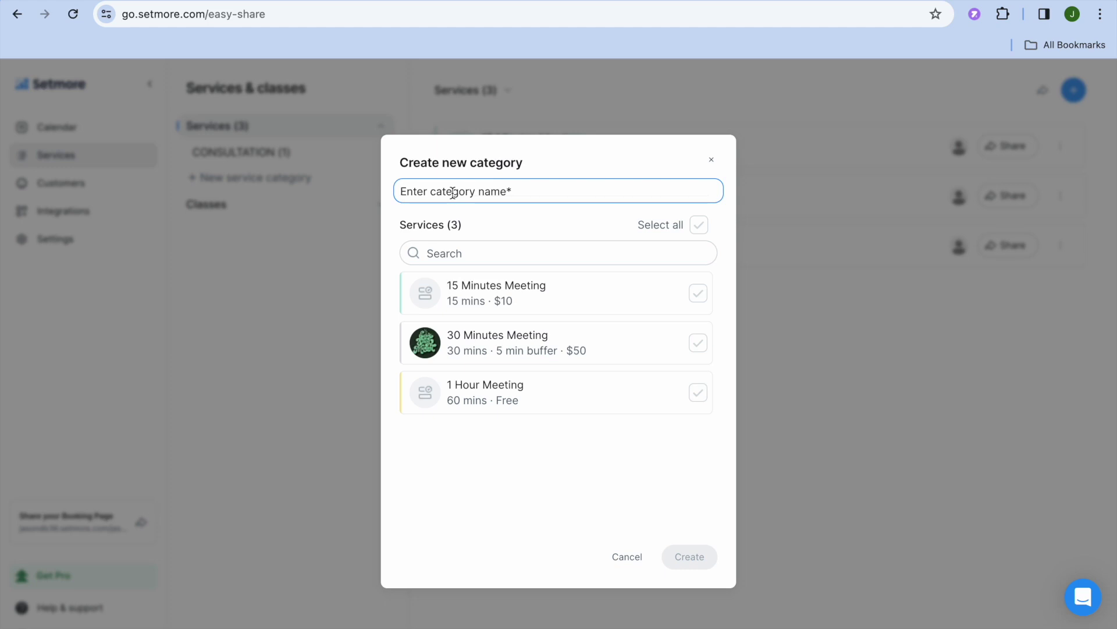
pyautogui.write('cons')
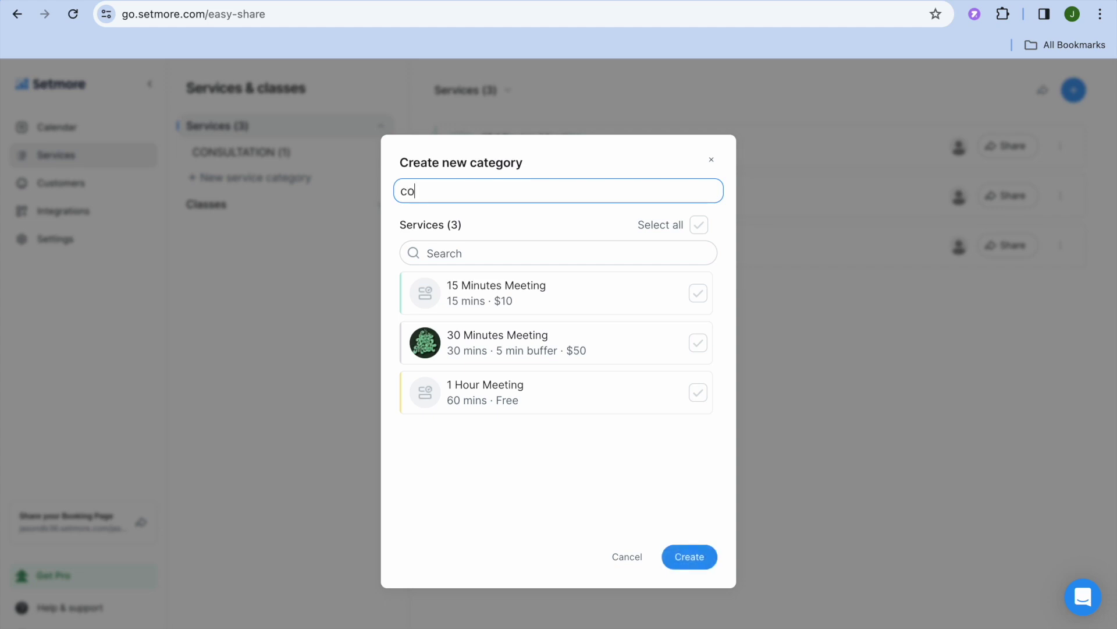
pyautogui.write('ultation')
pyautogui.click(701, 562)
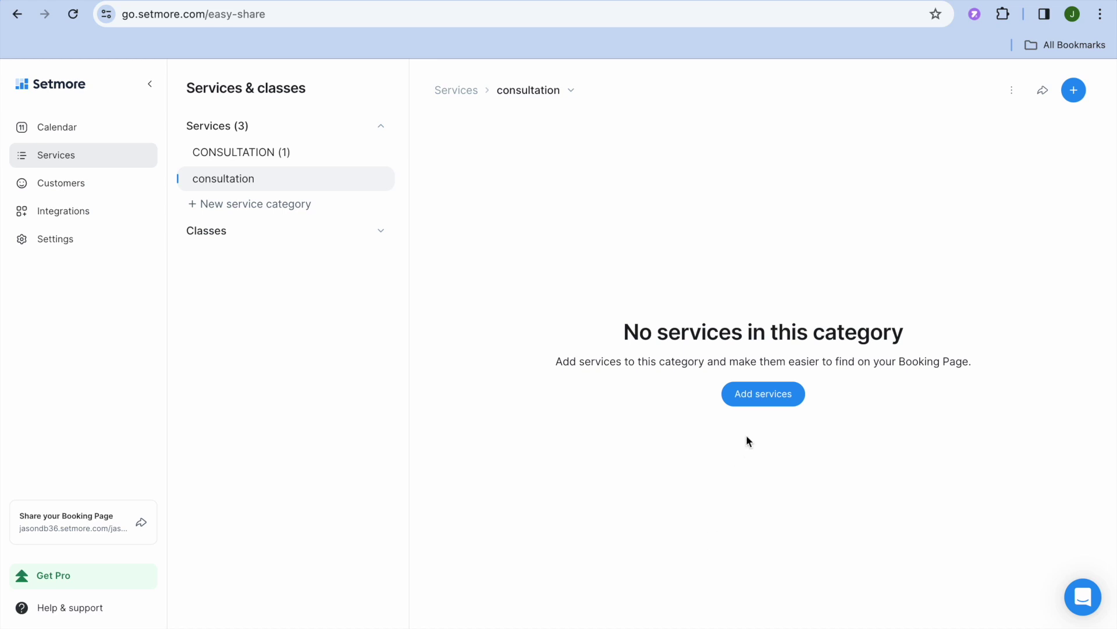
# Add the 15 Minutes Meeting service to the consultation category.
pyautogui.click(760, 401)
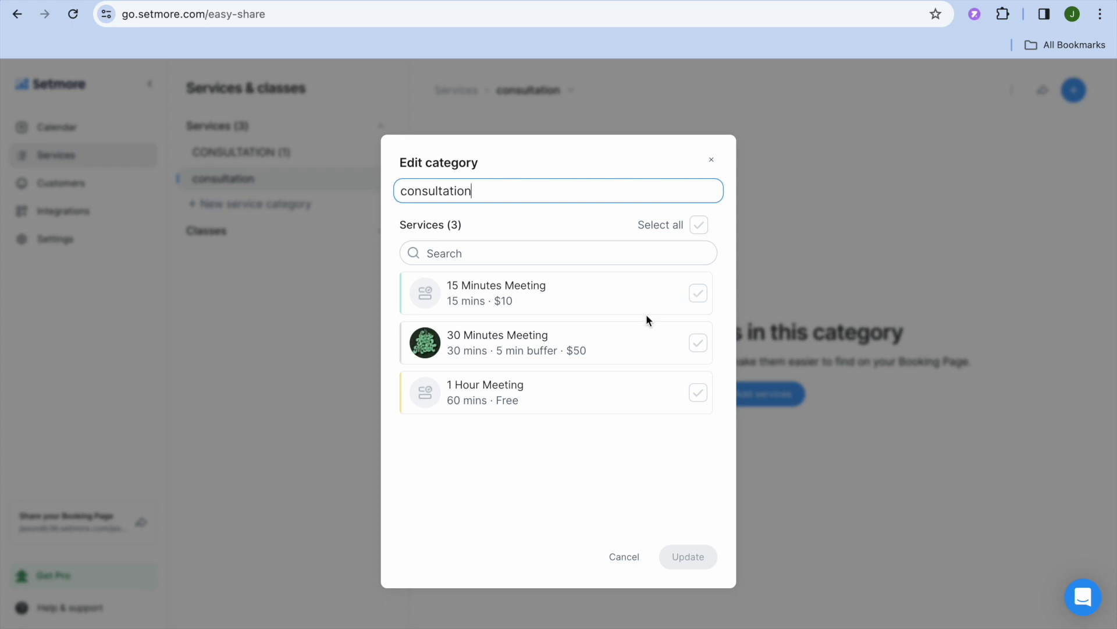
pyautogui.click(698, 294)
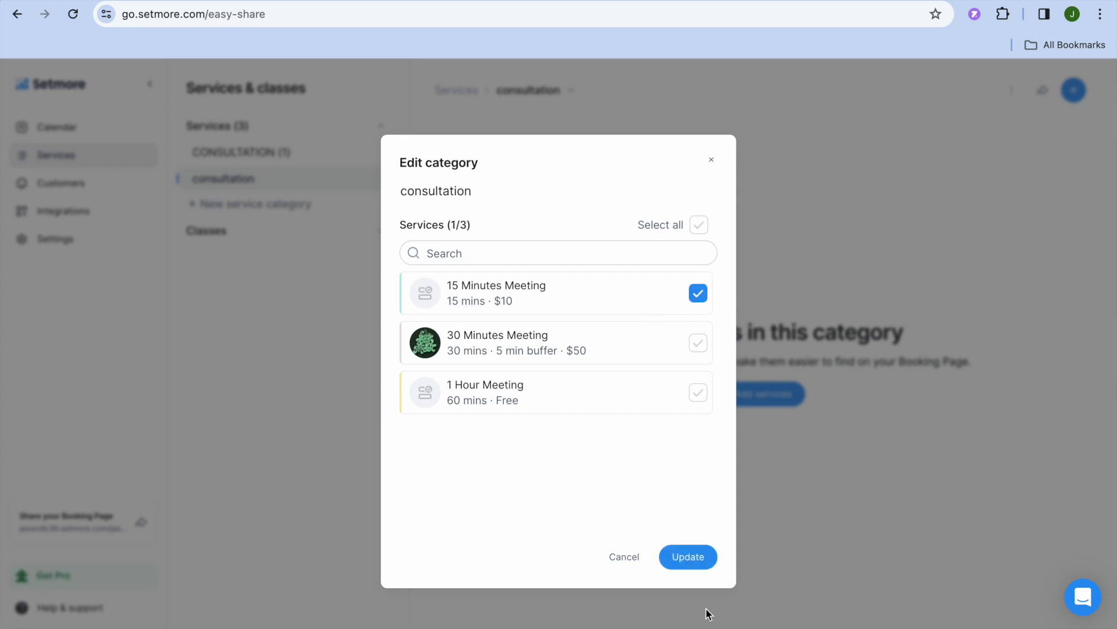
pyautogui.click(688, 557)
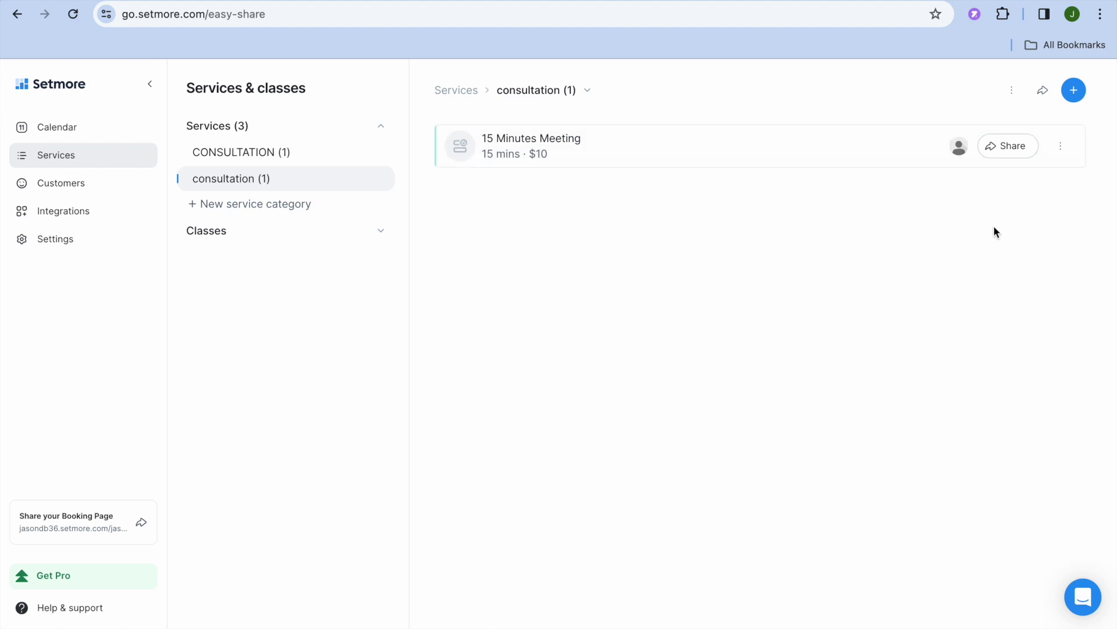
pyautogui.click(1065, 145)
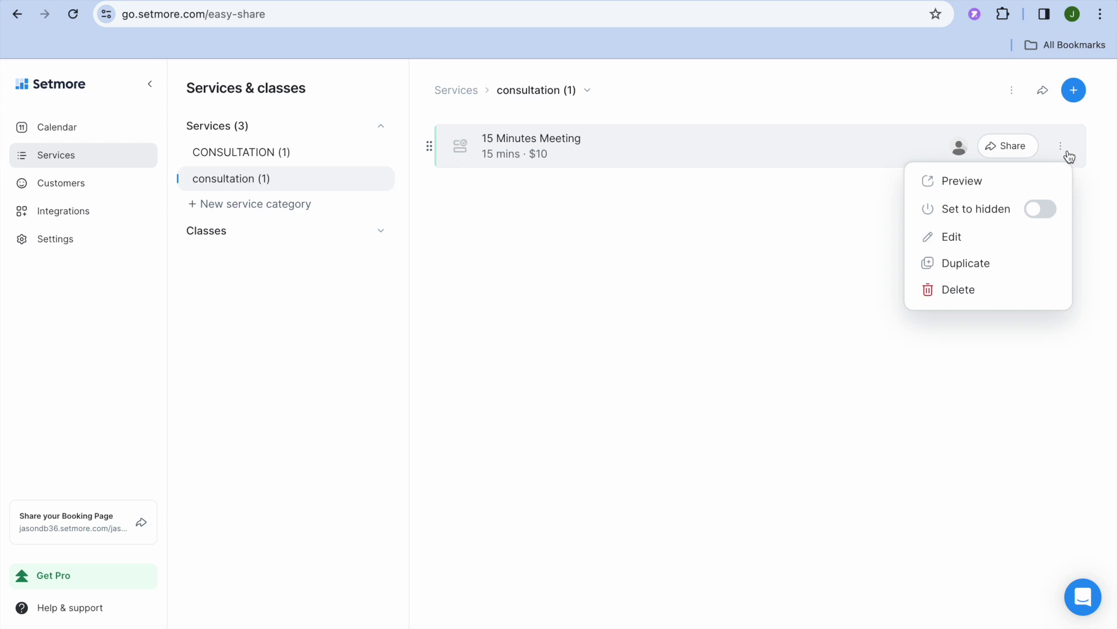
# Edit 15 Minutes Meeting to a 45-minute duration with a 5-minute buffer.
pyautogui.click(963, 241)
pyautogui.click(347, 280)
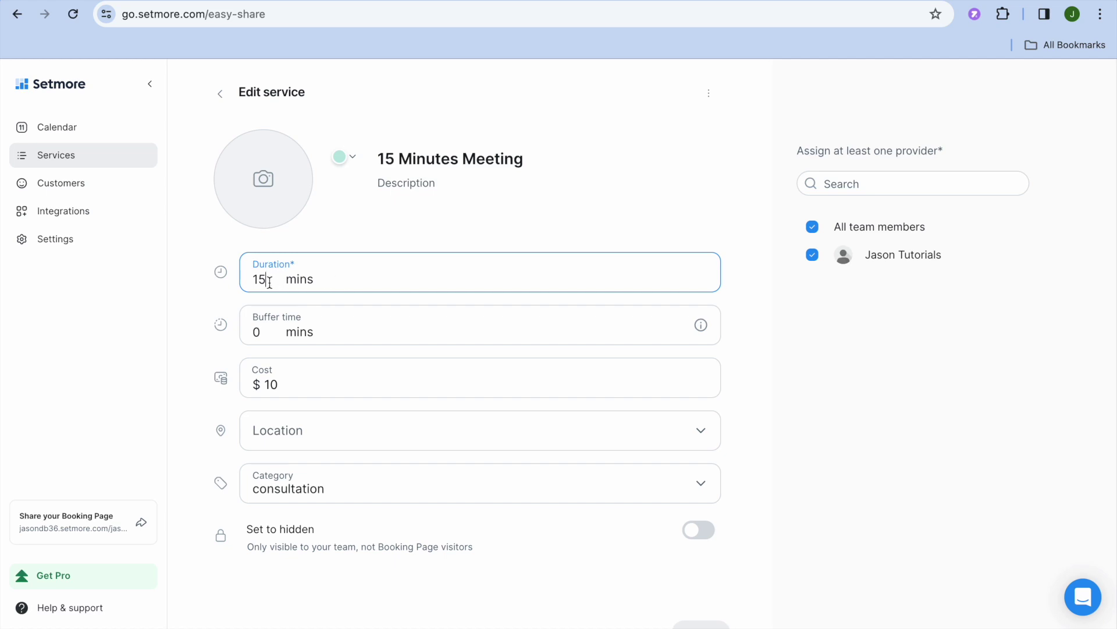
pyautogui.press('BackSpace')
pyautogui.press('BackSpace')
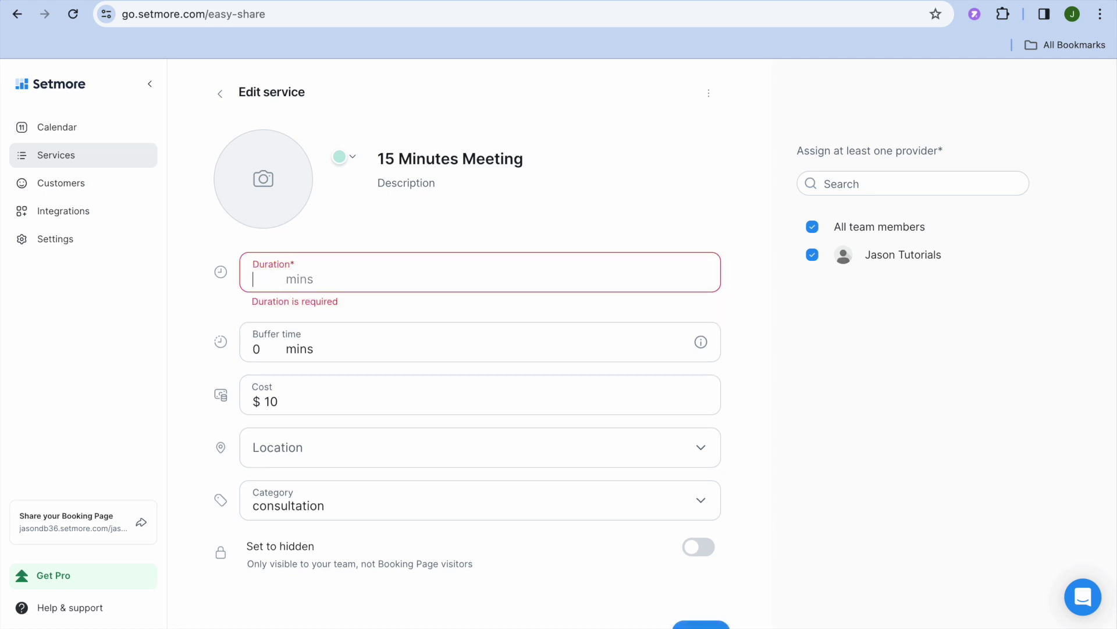
pyautogui.write('45')
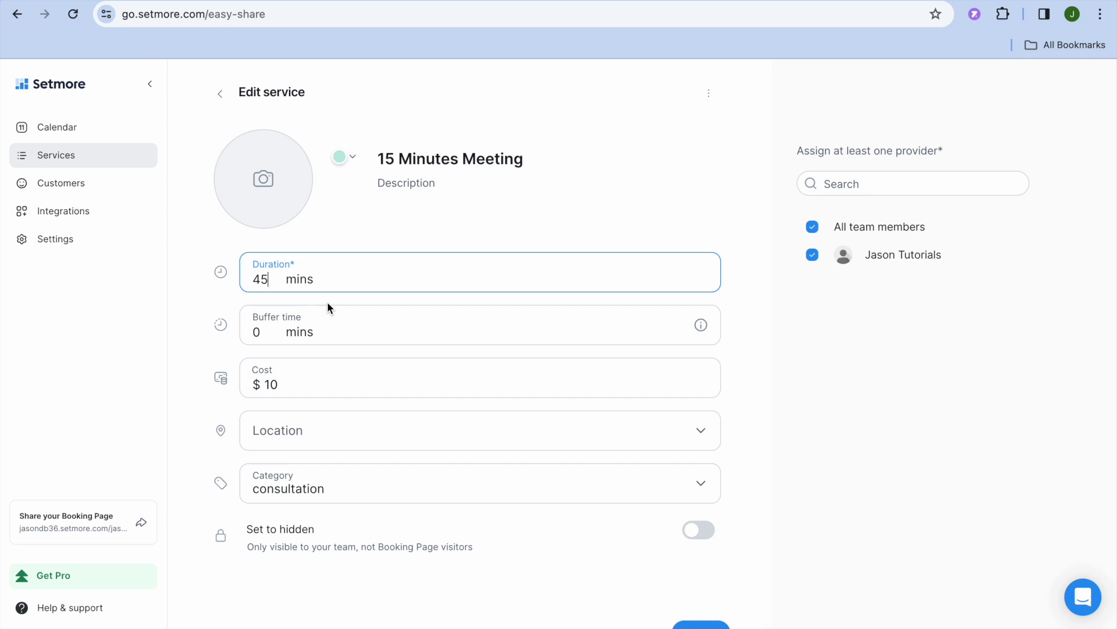
pyautogui.click(264, 336)
pyautogui.press('BackSpace')
pyautogui.write('5')
# Raise the service cost from $10 to $100 and save the service.
pyautogui.click(329, 387)
pyautogui.click(329, 388)
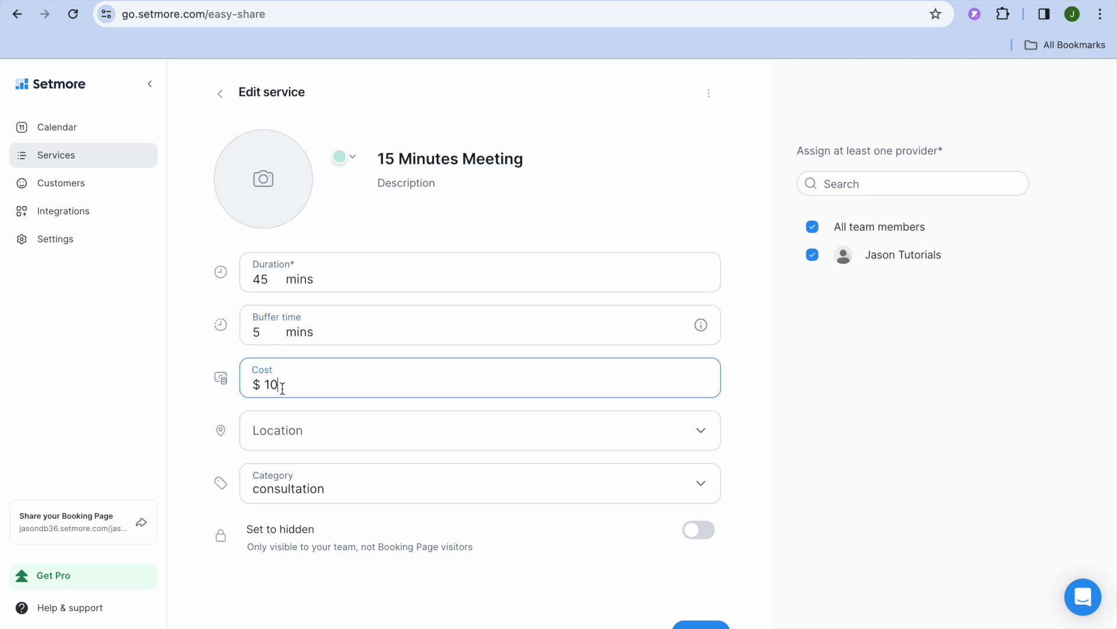
pyautogui.write('0')
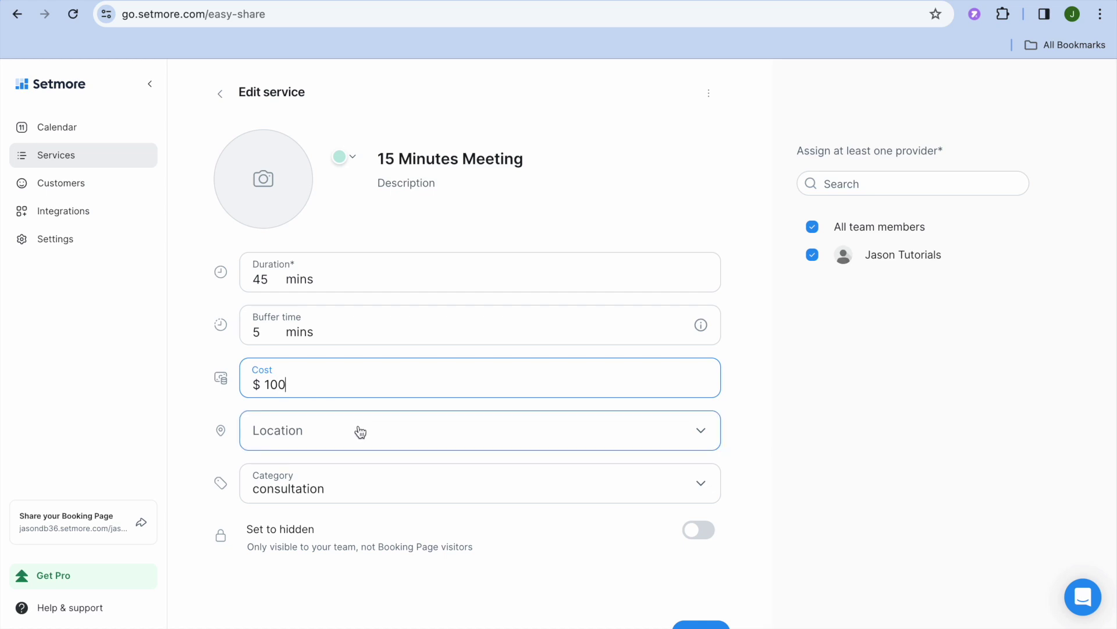
pyautogui.click(407, 431)
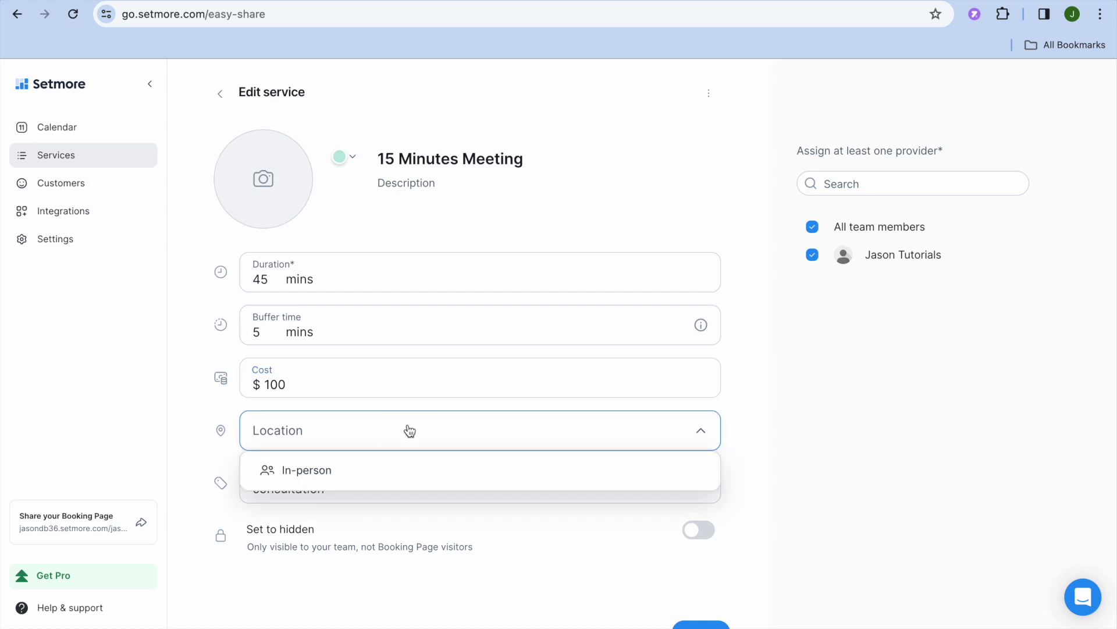
pyautogui.click(457, 435)
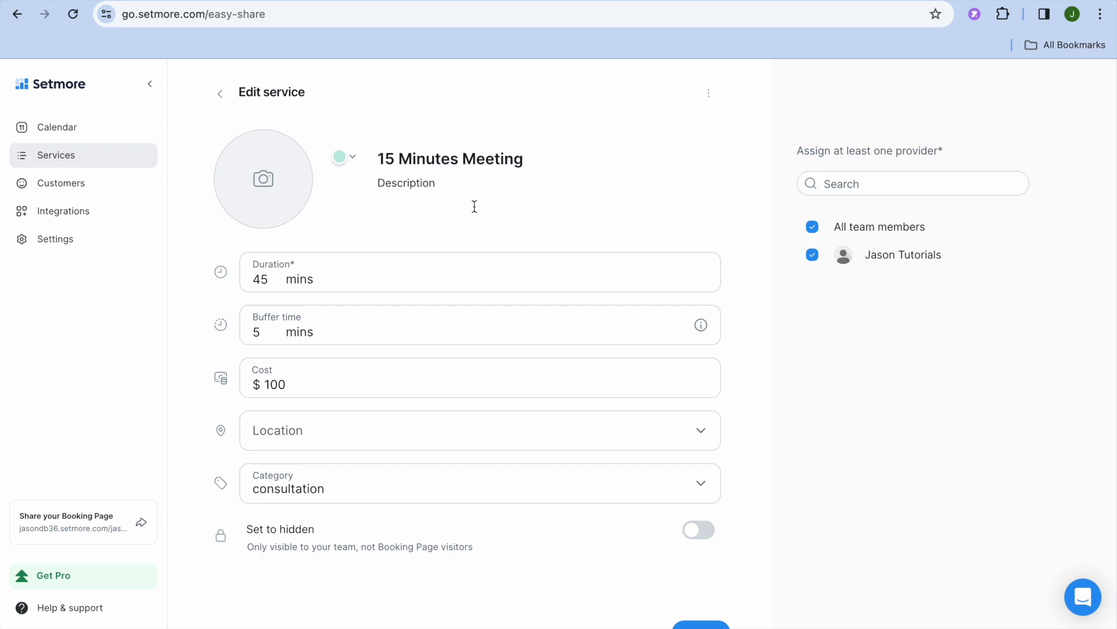
pyautogui.moveTo(312, 220)
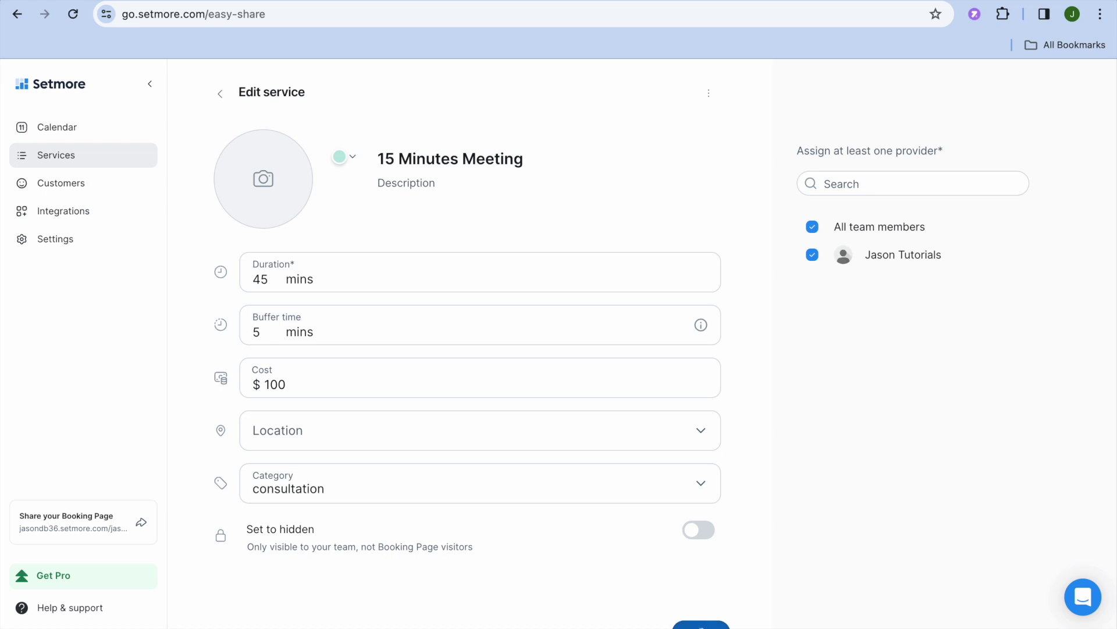
pyautogui.click(701, 625)
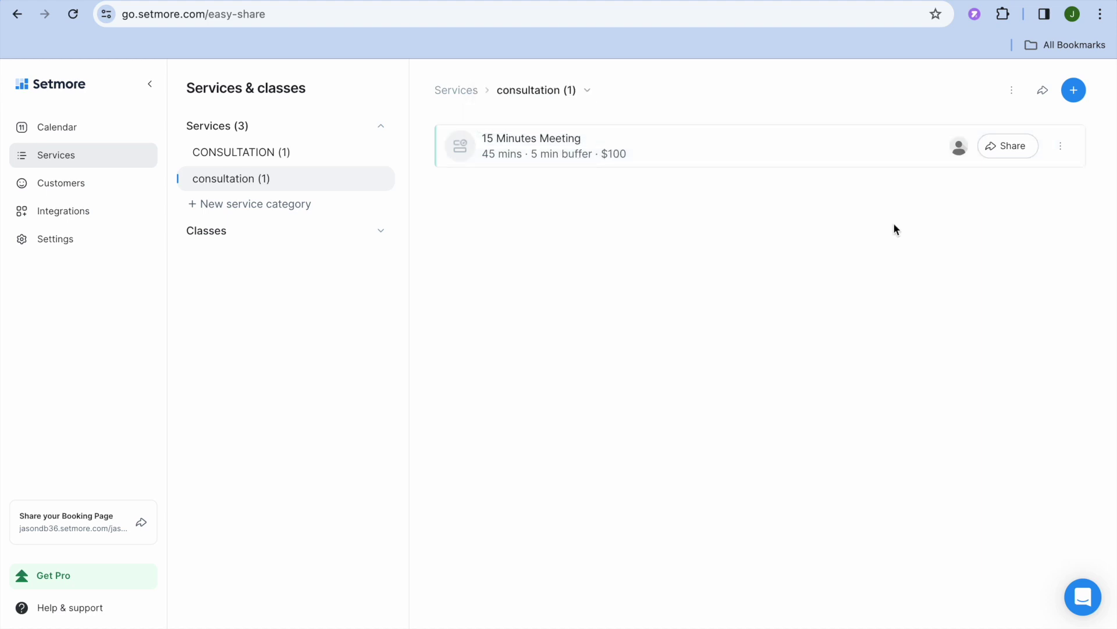
# Copy the 15 Minutes Meeting booking link and load it in a new browser tab.
pyautogui.click(1011, 154)
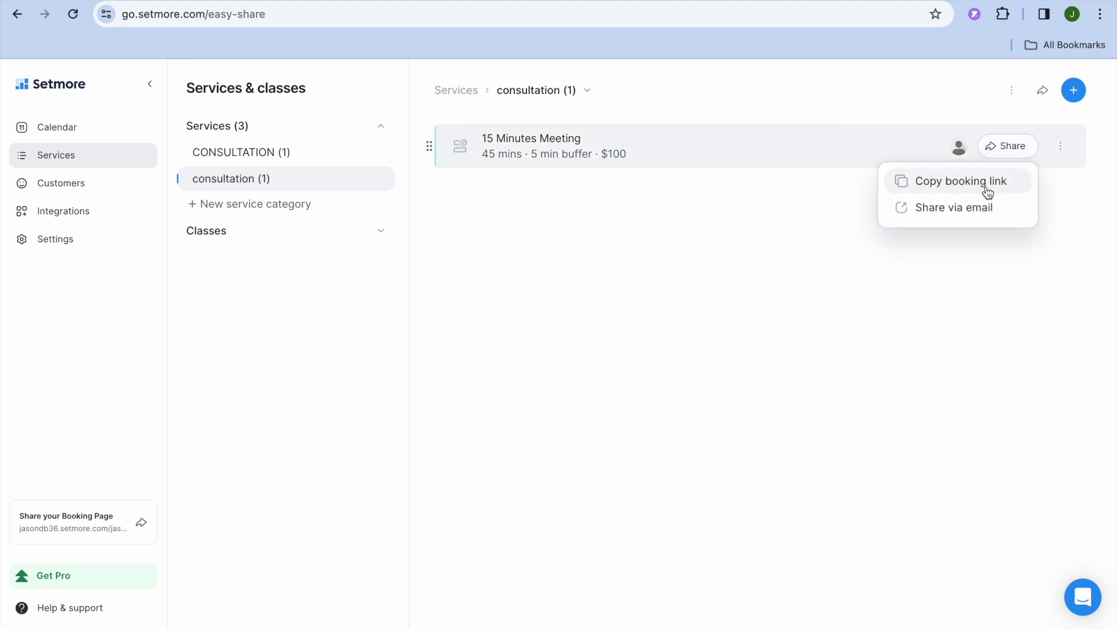
pyautogui.click(959, 188)
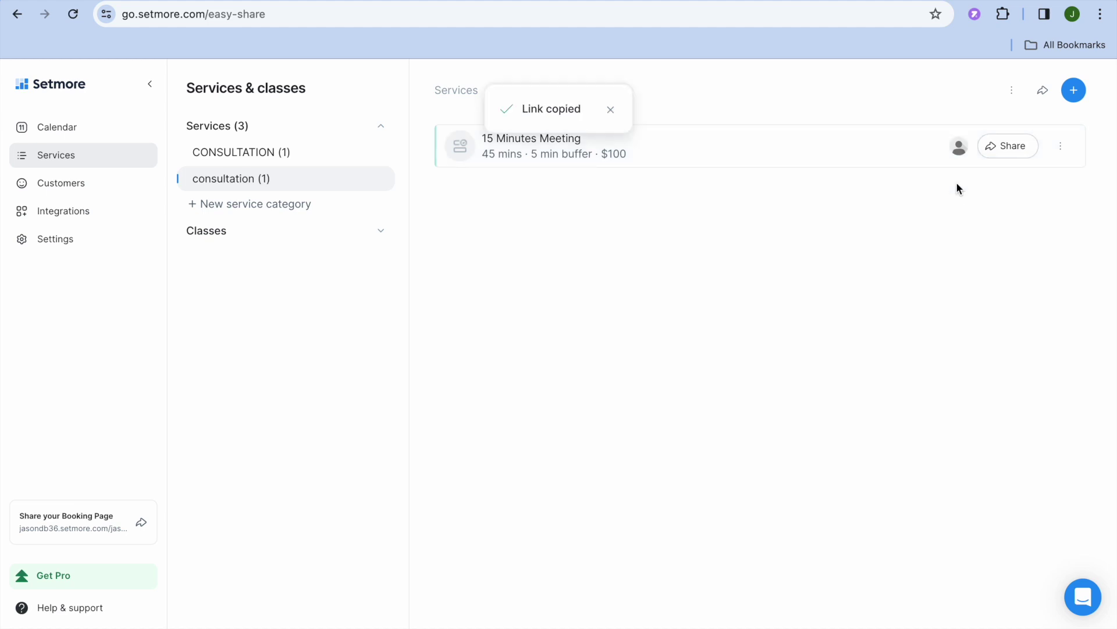
pyautogui.hotkey('ctrl', 't')
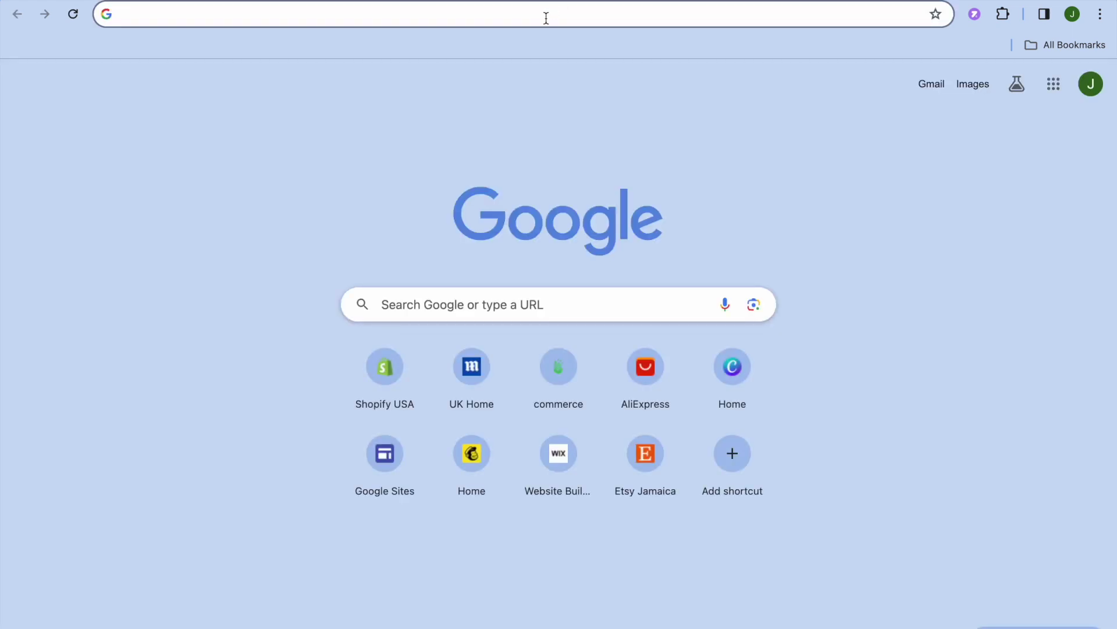
pyautogui.rightClick(545, 18)
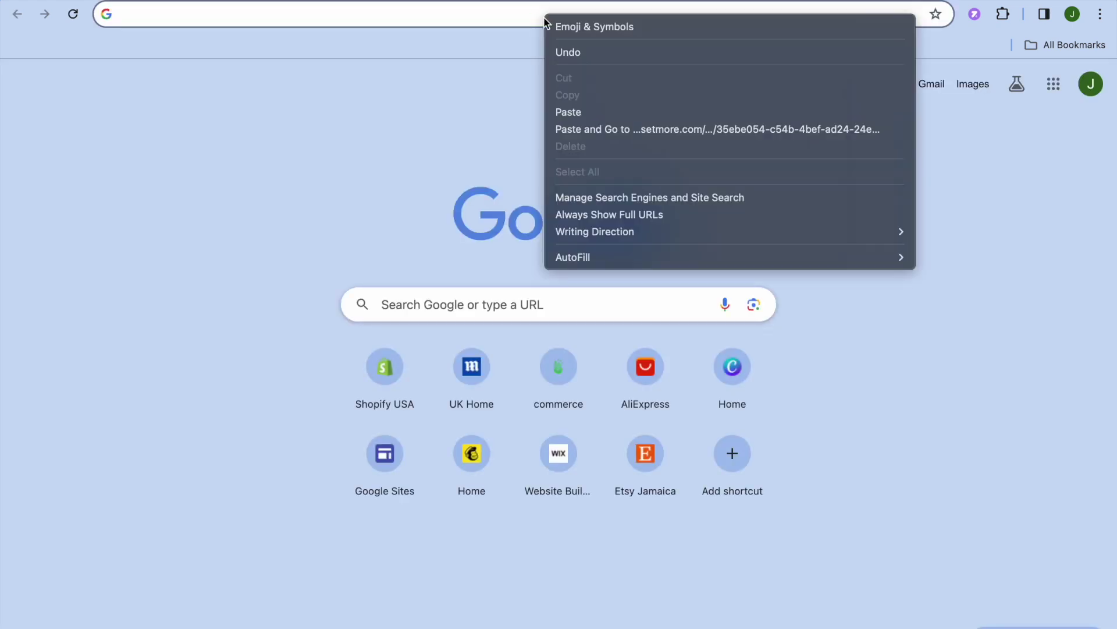
pyautogui.click(586, 129)
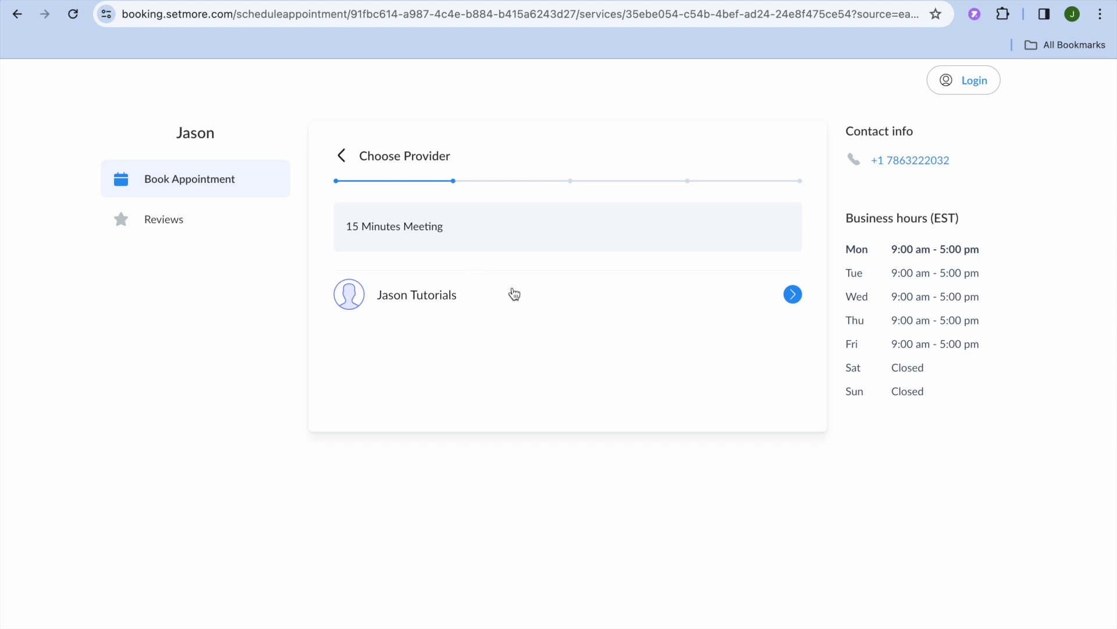
# Make a trial booking with the provider for March 13 at 10:30 am, skipping login, then step back.
pyautogui.click(476, 304)
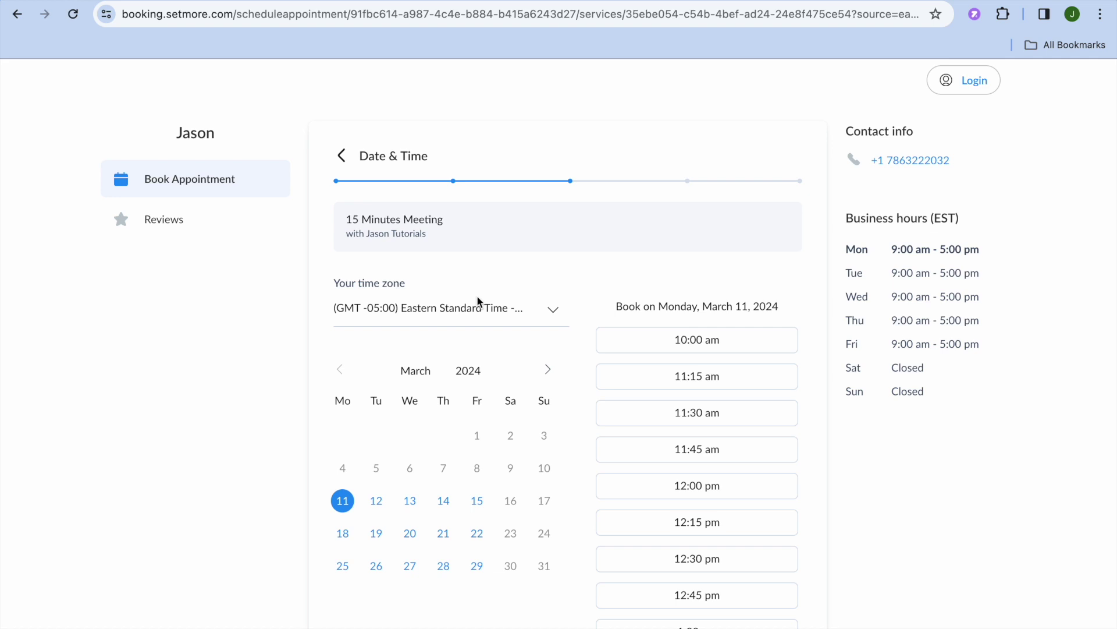
pyautogui.scroll(-2, 477, 300)
pyautogui.click(412, 442)
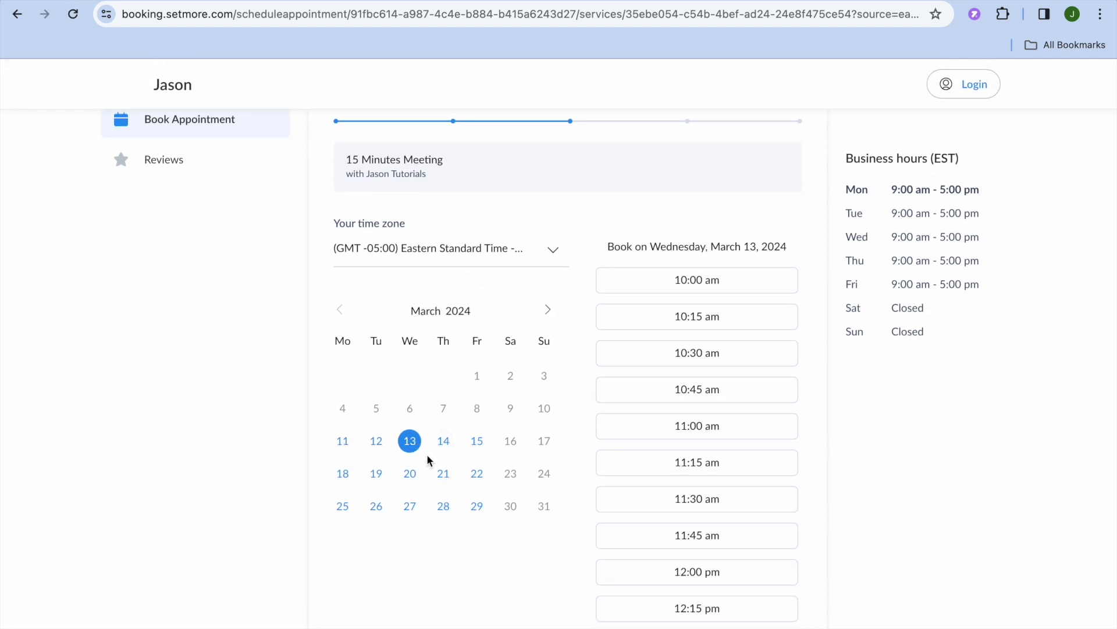
pyautogui.click(676, 358)
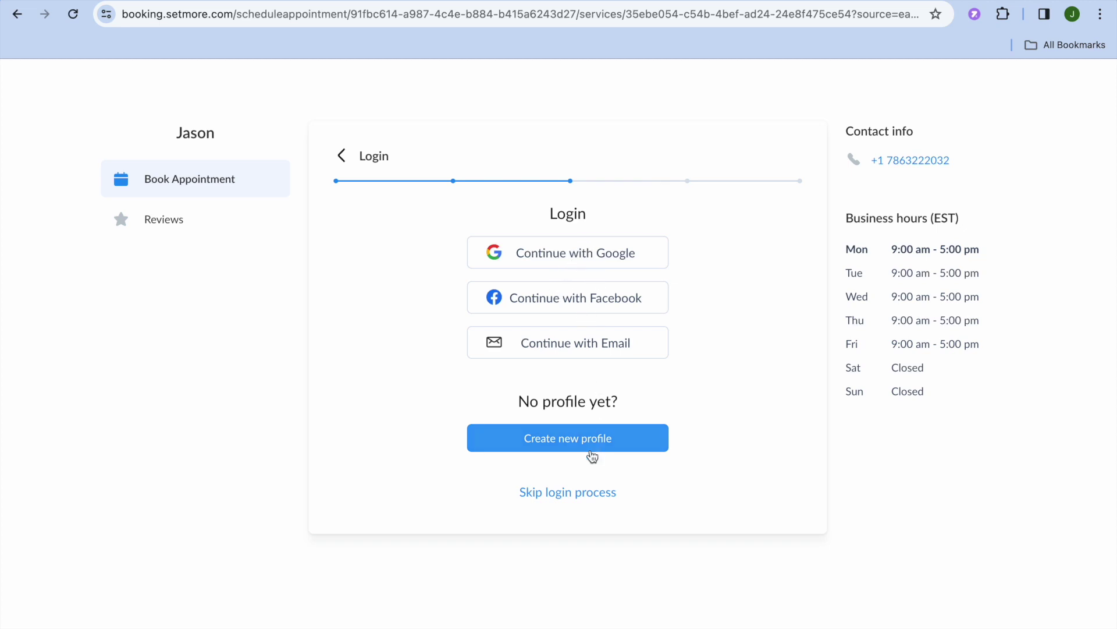
pyautogui.click(566, 493)
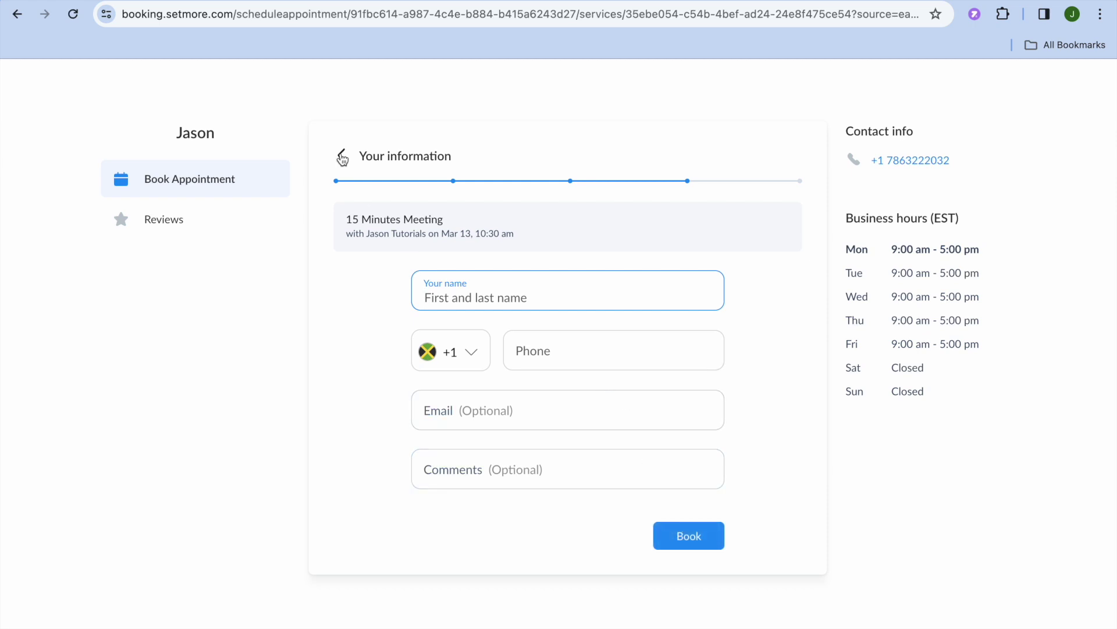
pyautogui.click(344, 158)
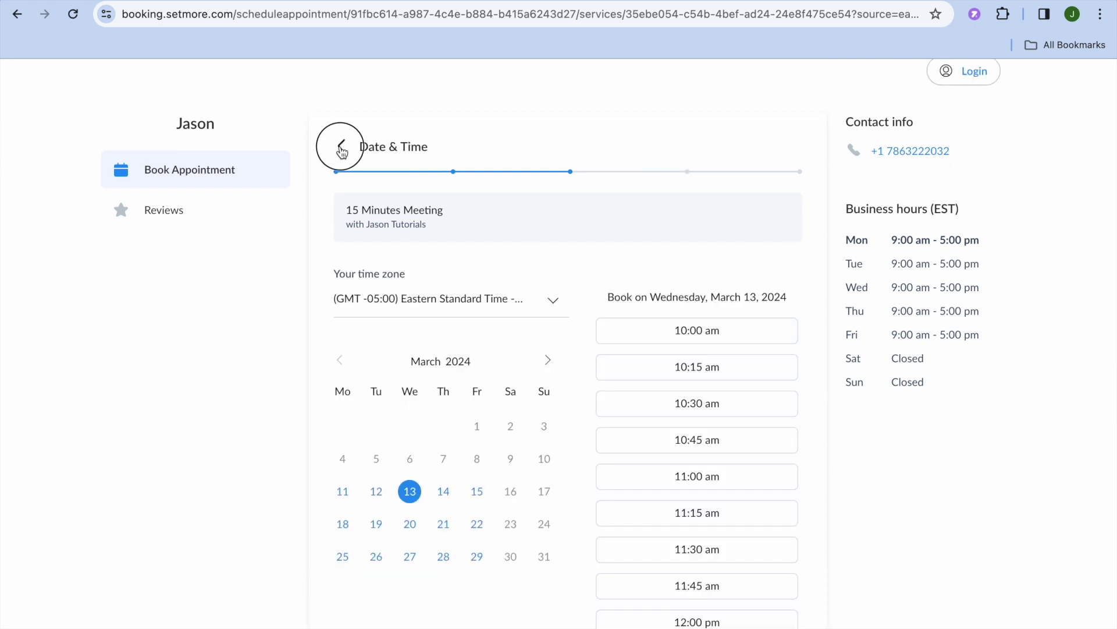
# Leave the public booking flow and open the Settings profile page.
pyautogui.click(342, 154)
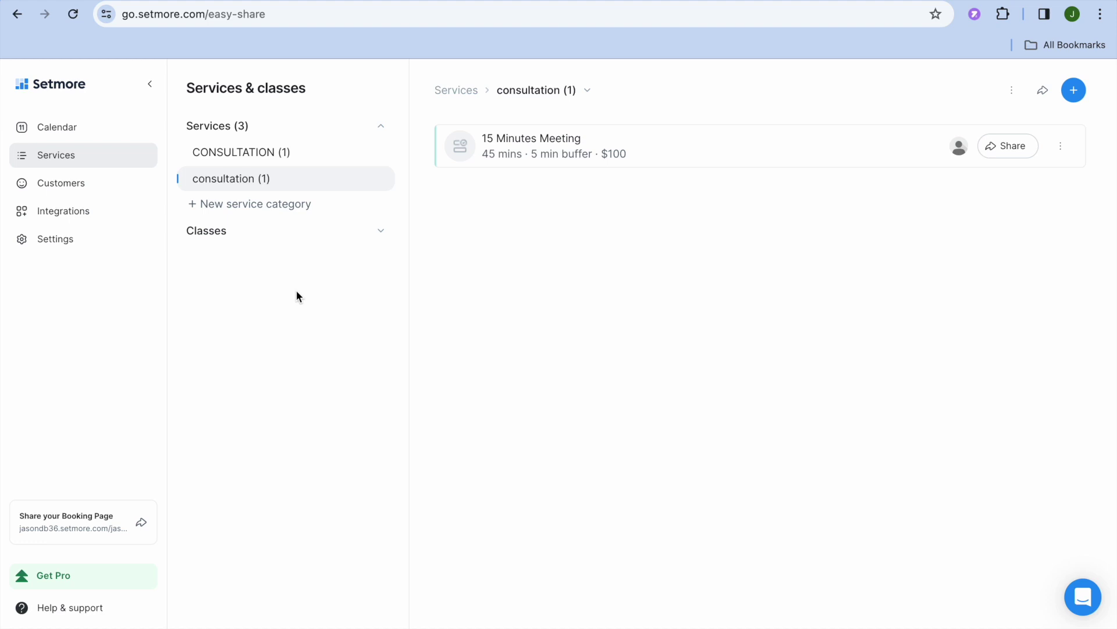
pyautogui.click(96, 250)
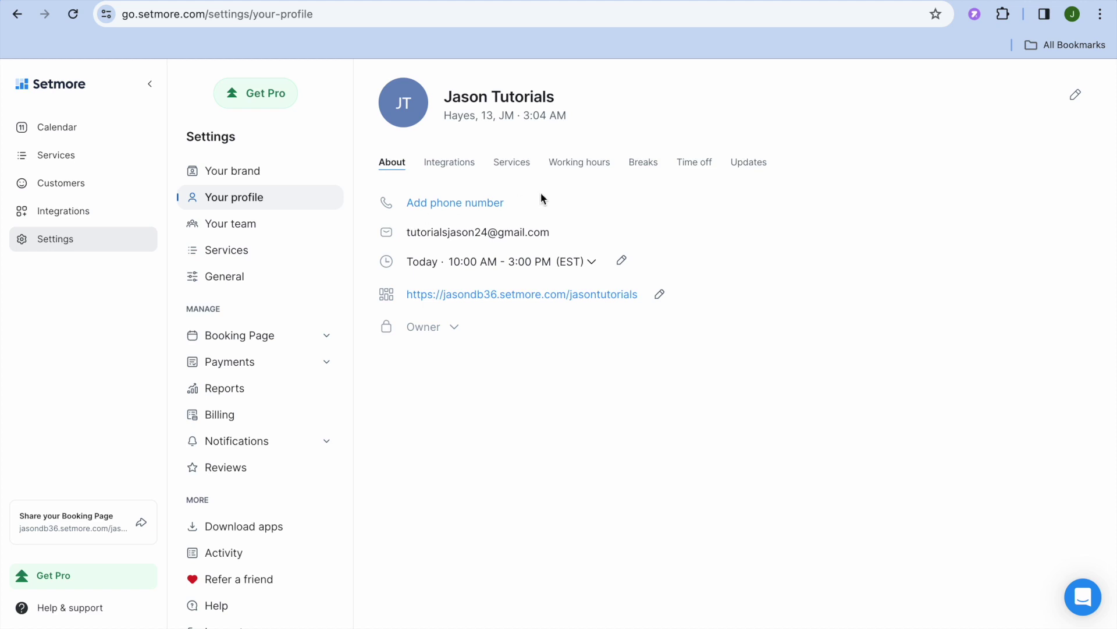
# Set Monday's working hours to 9:00 AM – 4:00 PM.
pyautogui.click(580, 166)
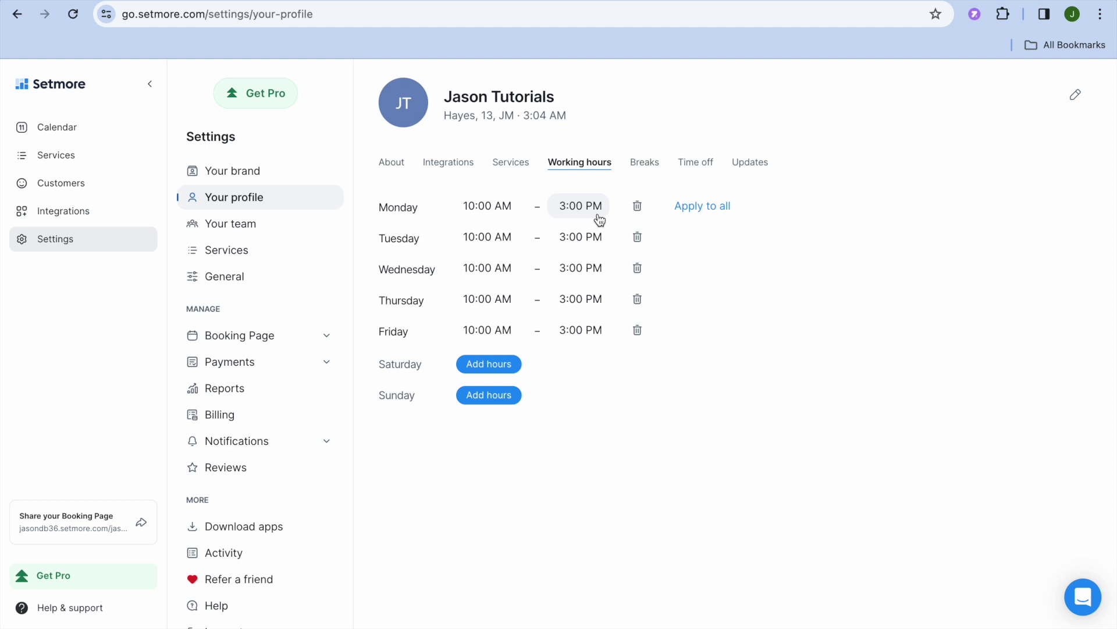
pyautogui.click(498, 213)
pyautogui.scroll(5, 501, 247)
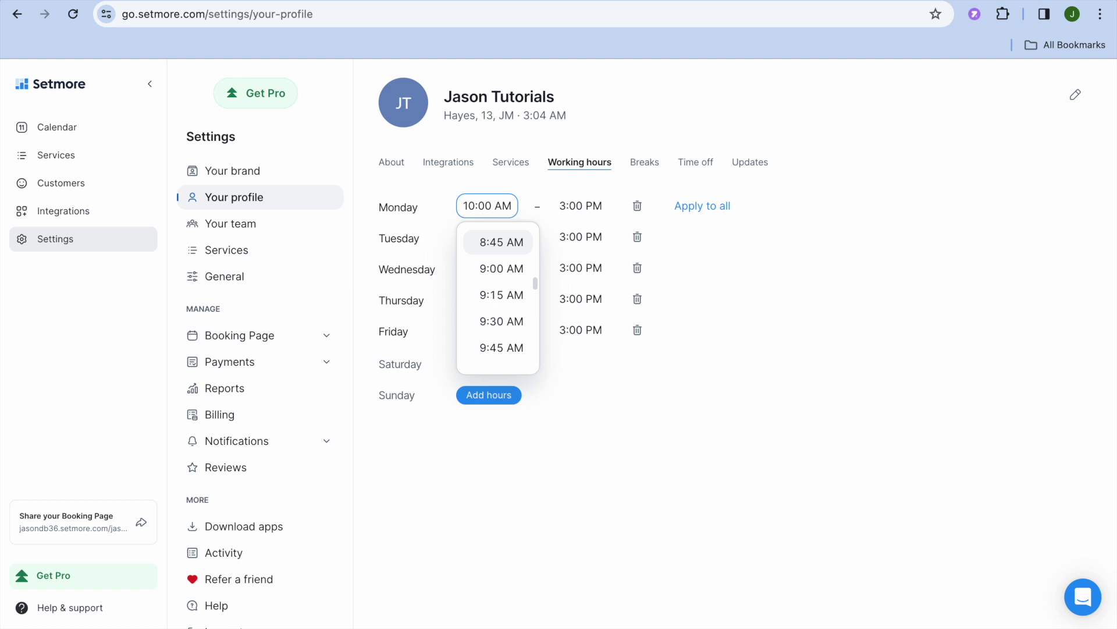
pyautogui.click(501, 267)
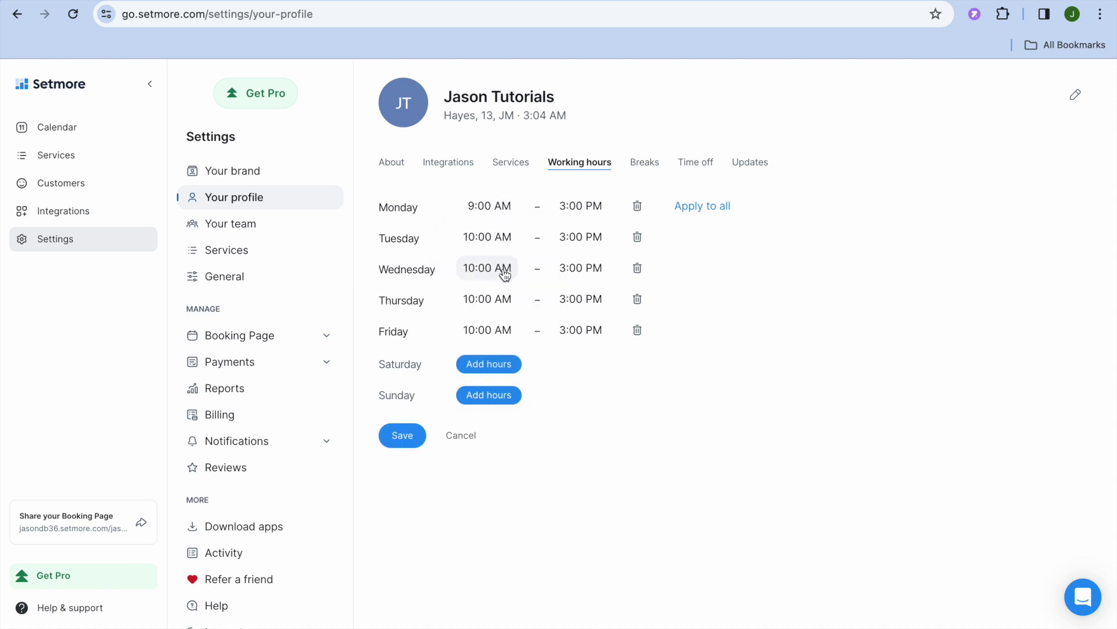
pyautogui.click(578, 215)
pyautogui.click(583, 348)
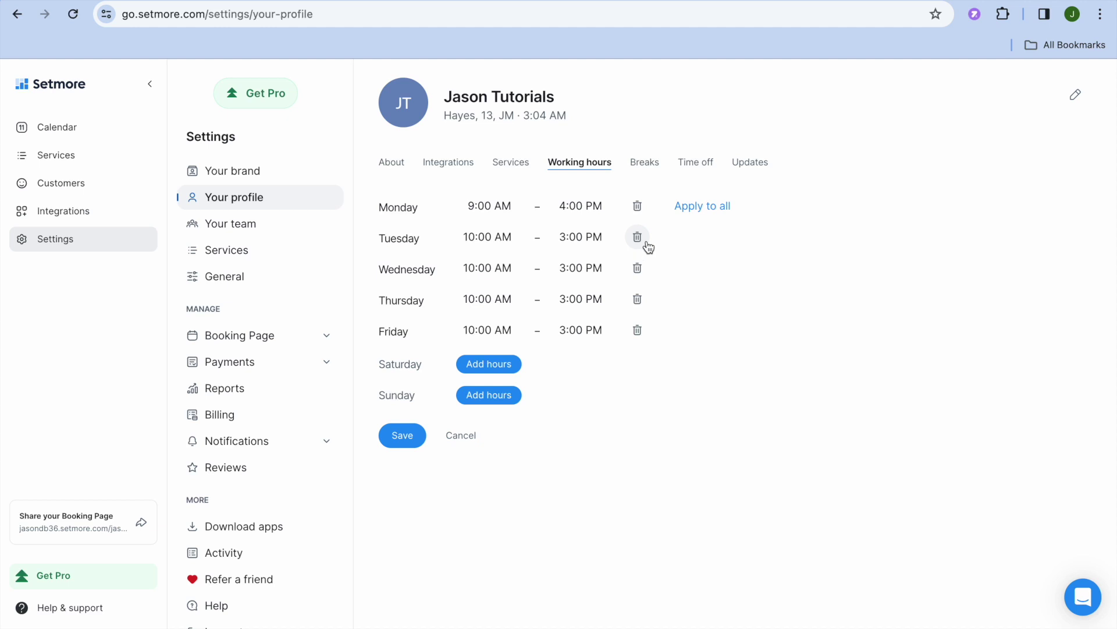
# Apply Monday's 9–4 hours to every weekday and save the change.
pyautogui.click(708, 207)
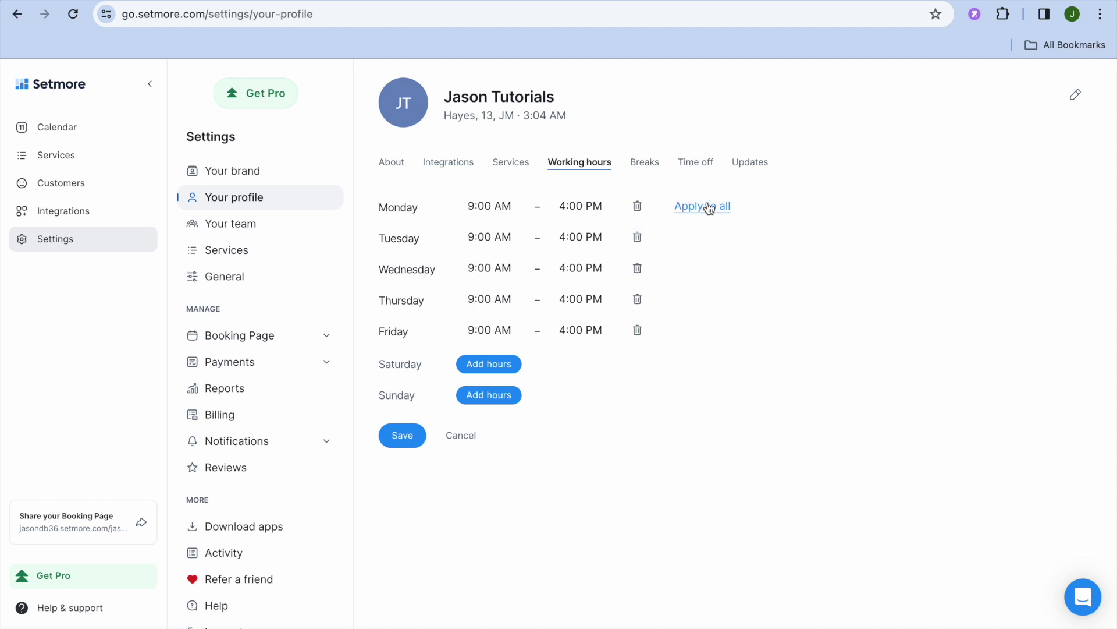
pyautogui.click(643, 169)
pyautogui.click(744, 391)
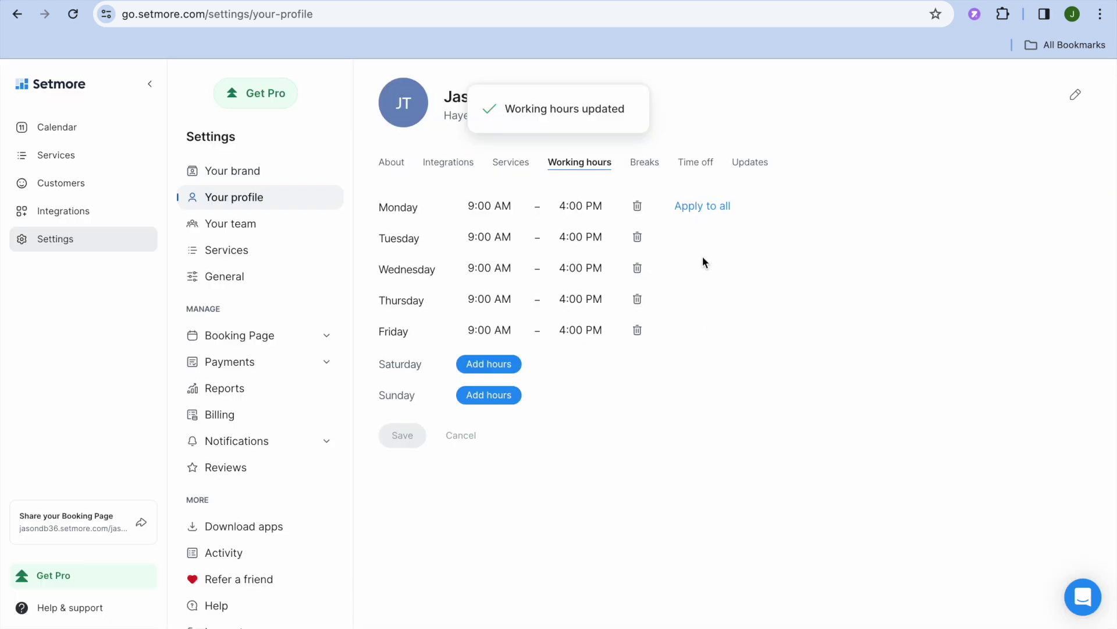
pyautogui.click(650, 169)
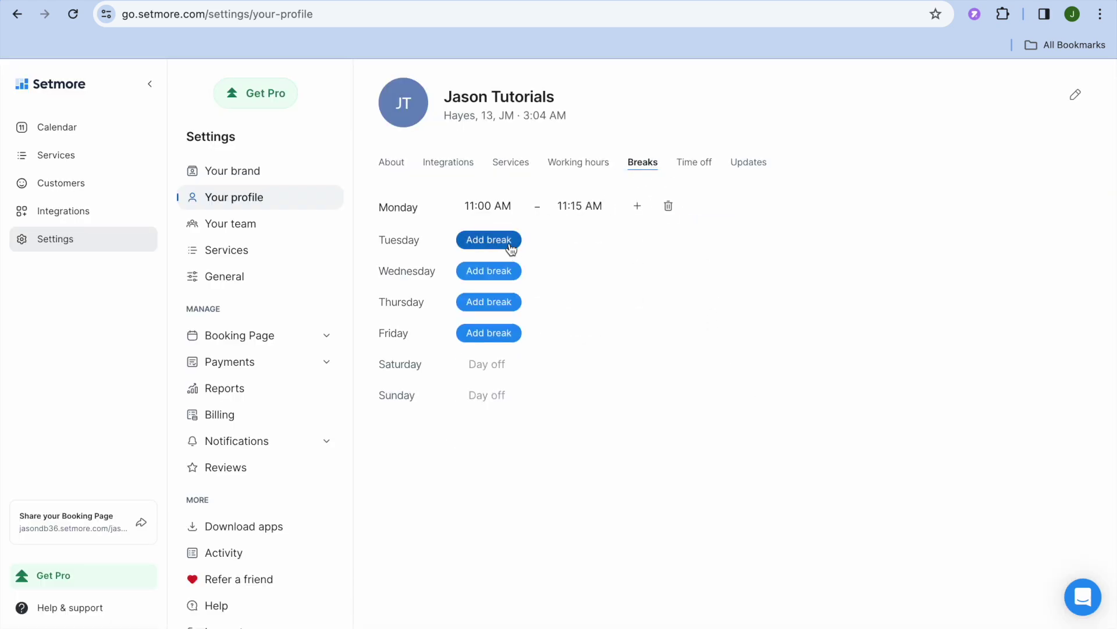
# Review the profile's Time off, Services and Integrations tabs, then return to About.
pyautogui.click(700, 167)
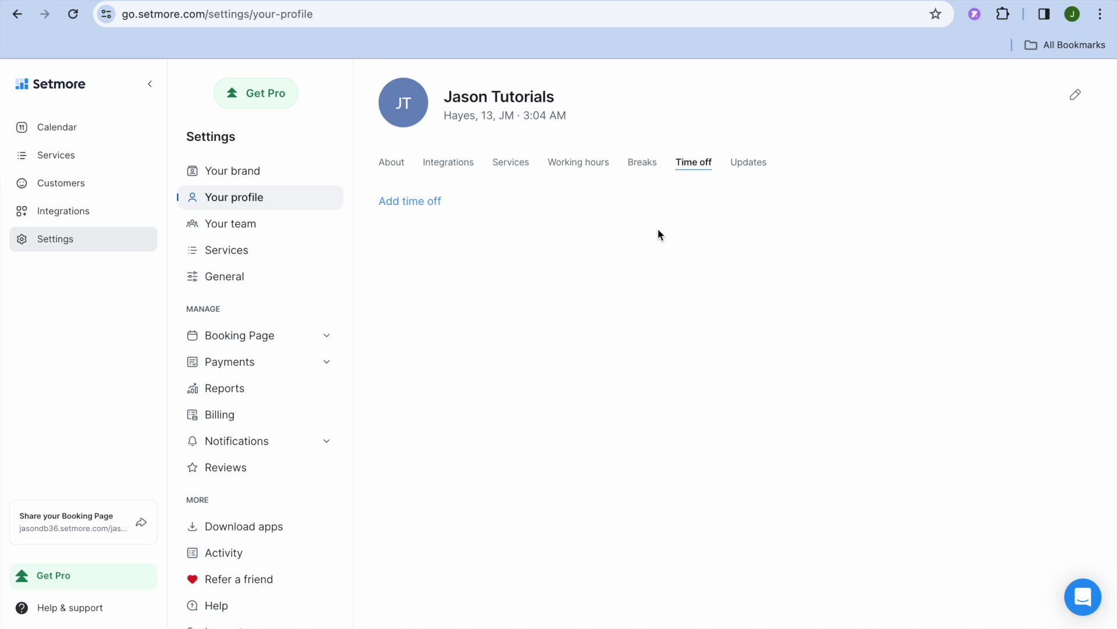
pyautogui.click(504, 166)
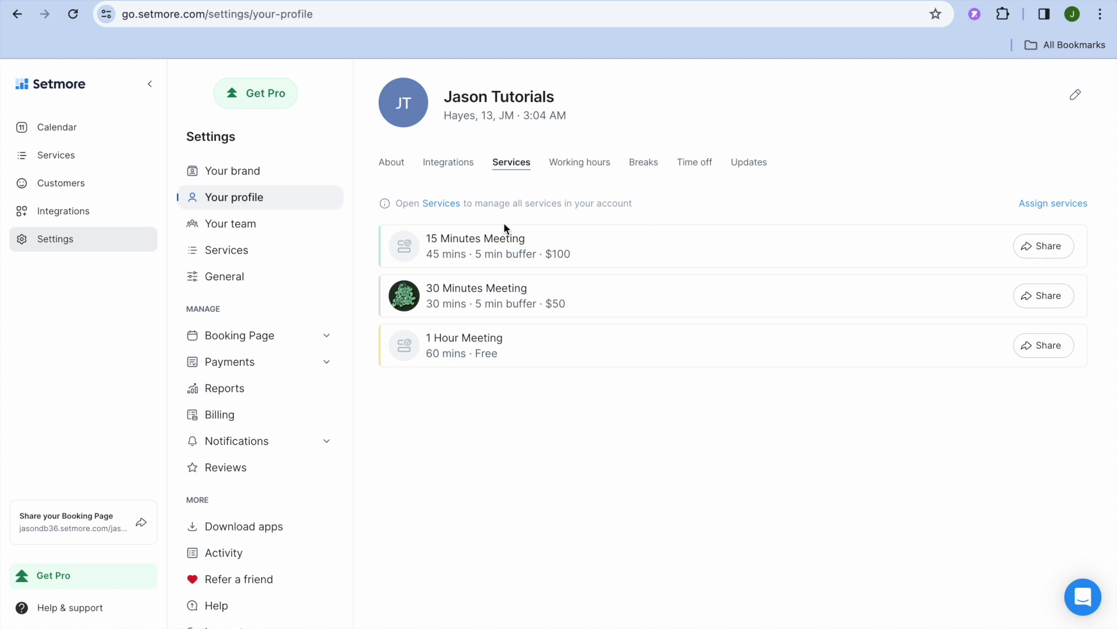
pyautogui.click(454, 164)
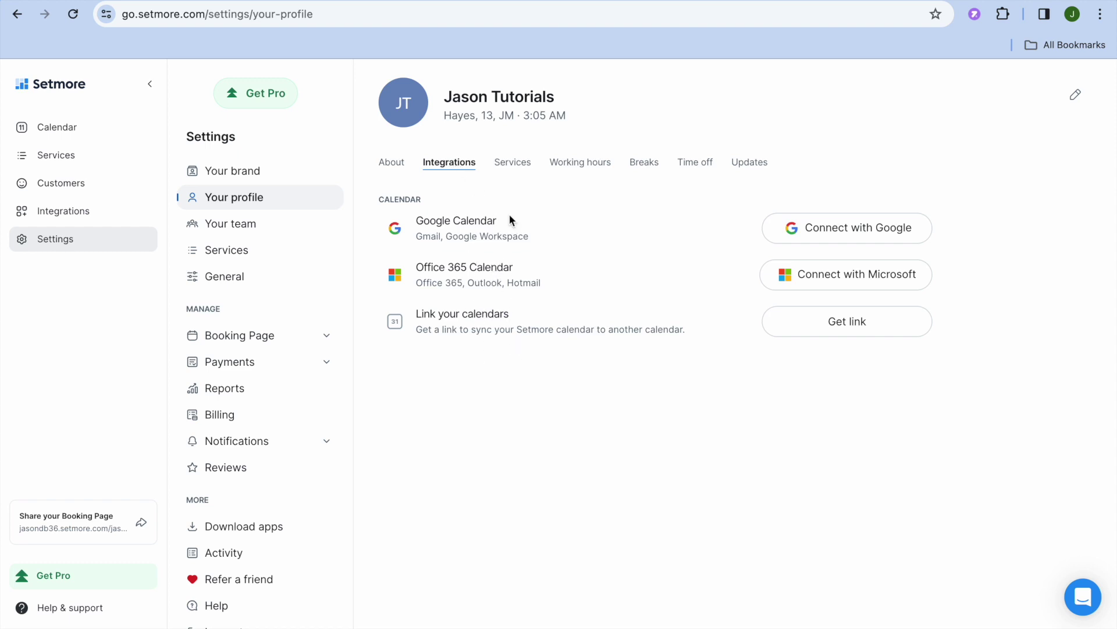
pyautogui.click(393, 166)
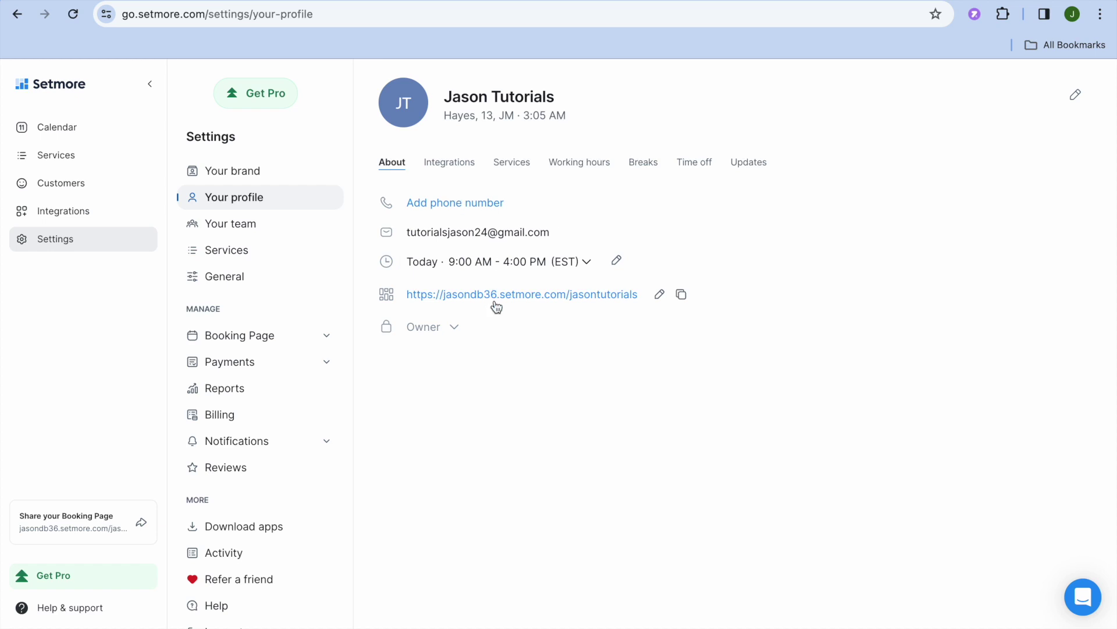
# Open the booking URL editor, then browse the Your team, Services and Booking Page settings.
pyautogui.click(660, 294)
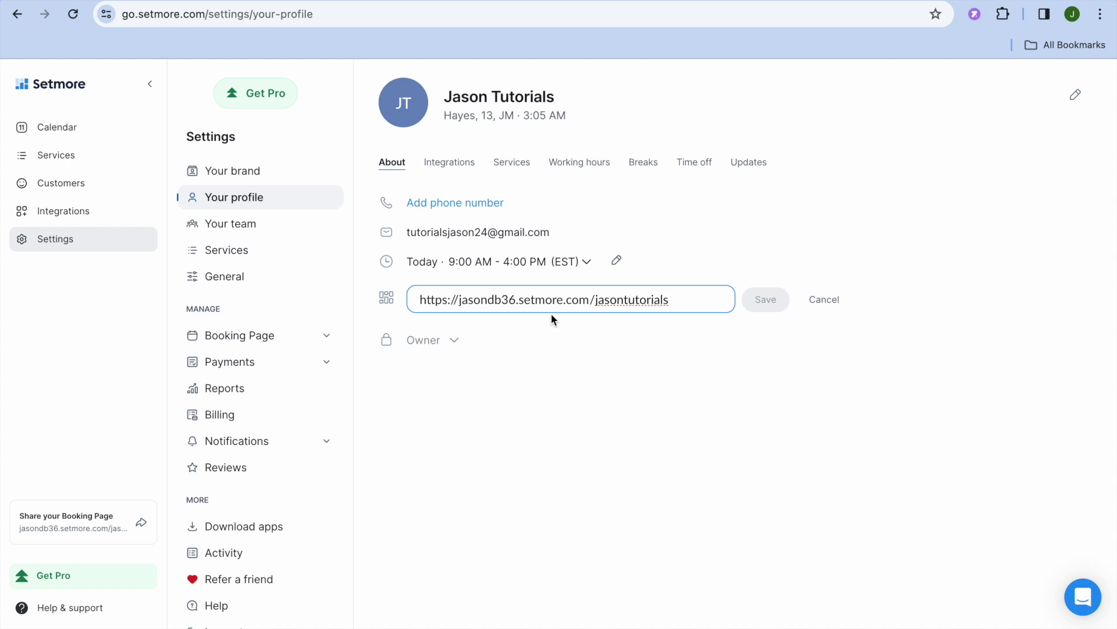
pyautogui.click(259, 233)
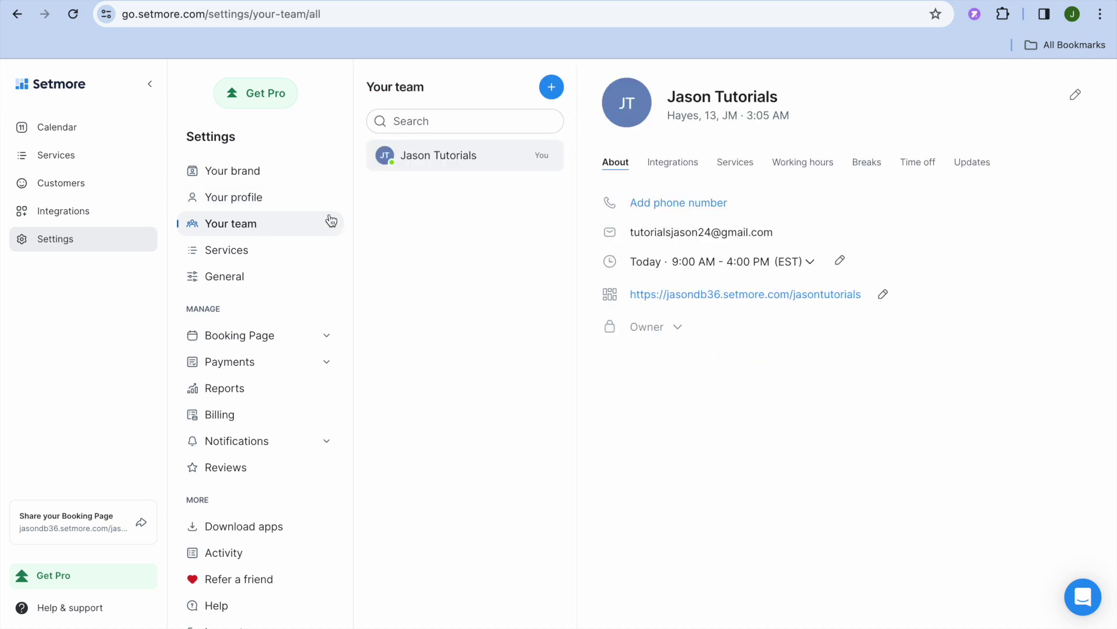
pyautogui.click(254, 257)
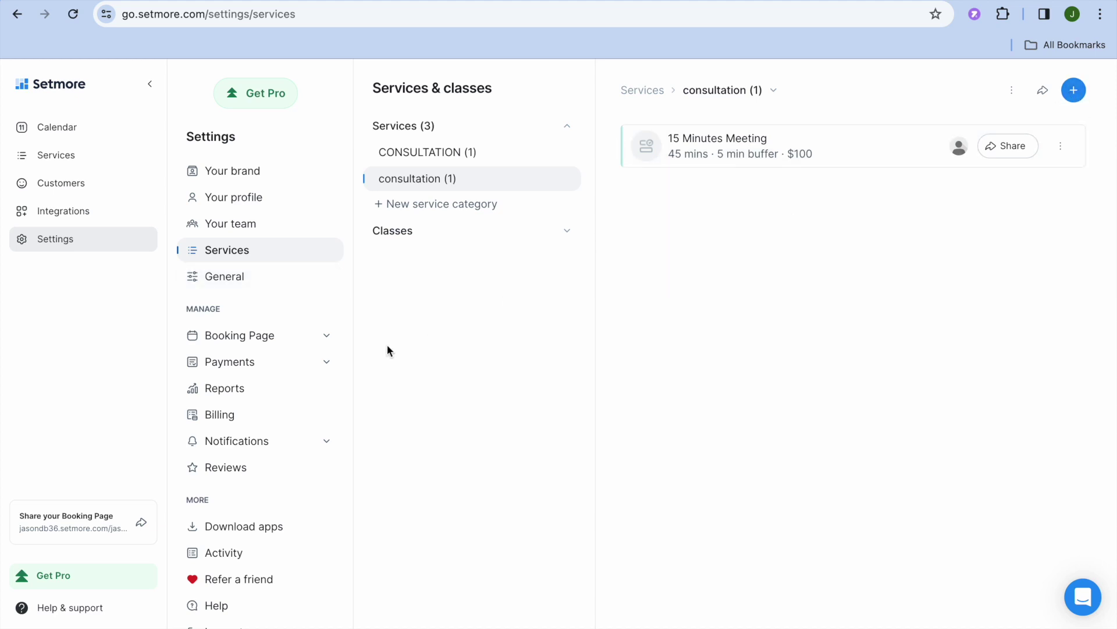
pyautogui.click(258, 344)
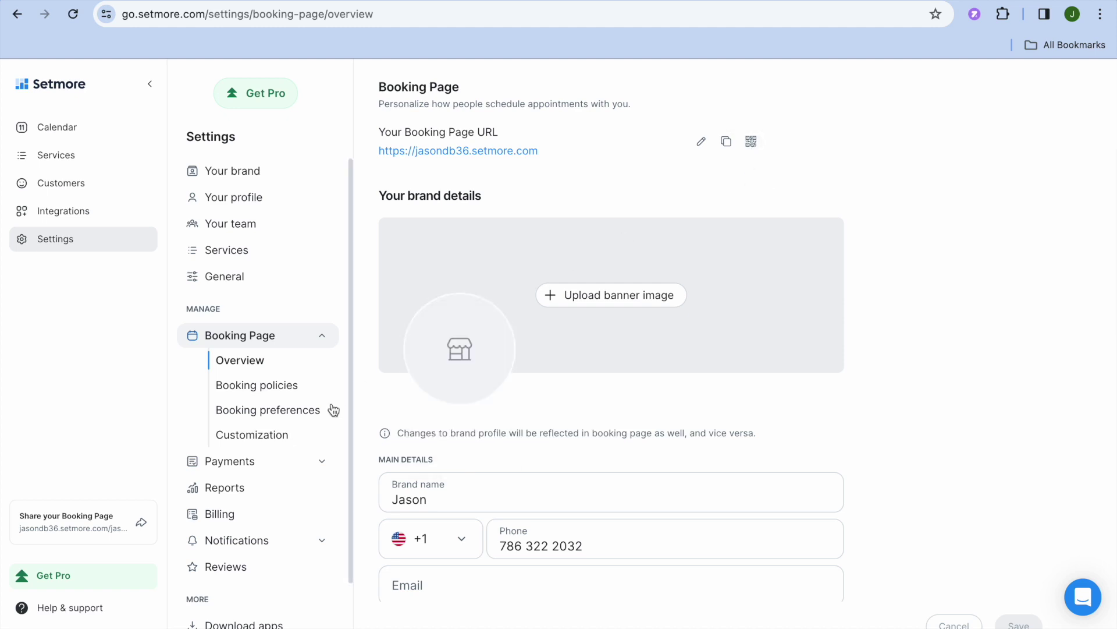
# Review the booking policies, preferences and customization, then view the Square, Stripe, PayPal, Cash and LawPay payment options.
pyautogui.click(290, 388)
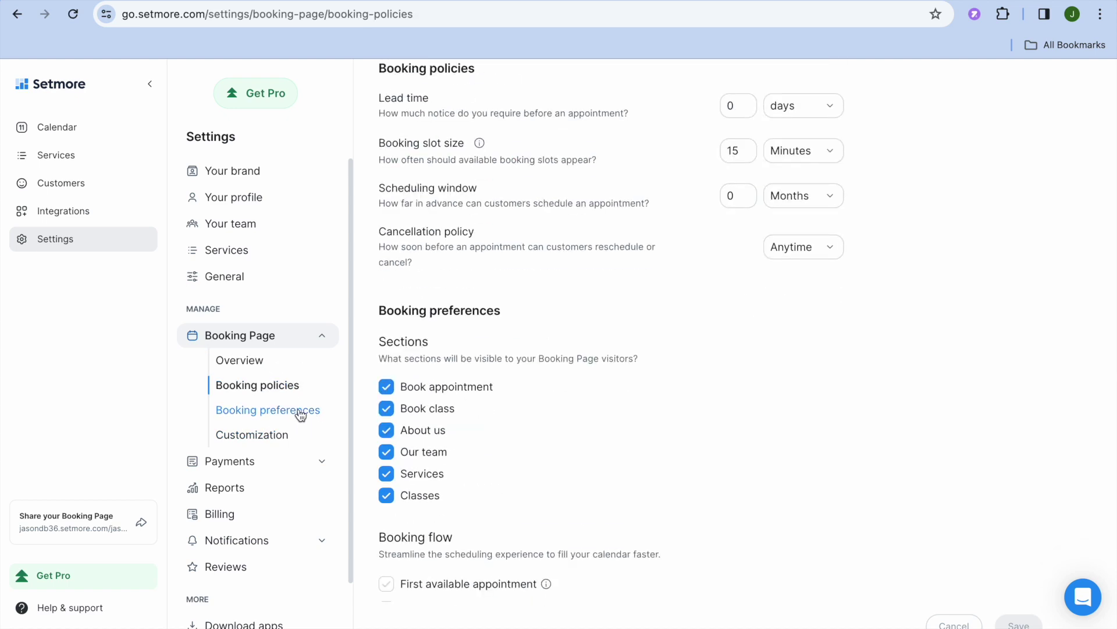
pyautogui.click(299, 414)
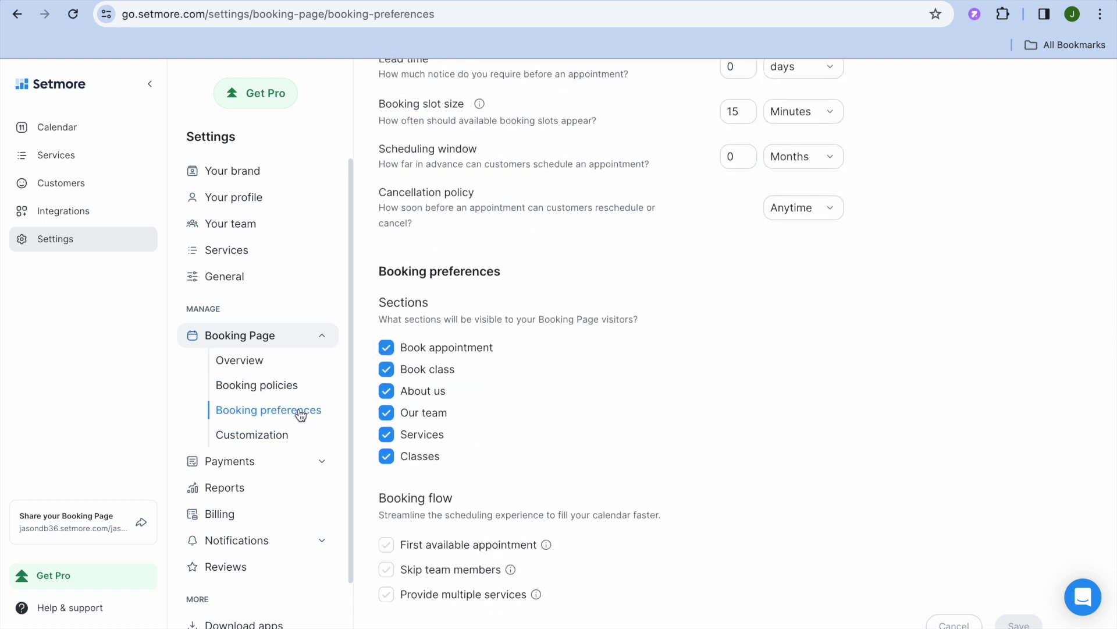
pyautogui.click(283, 444)
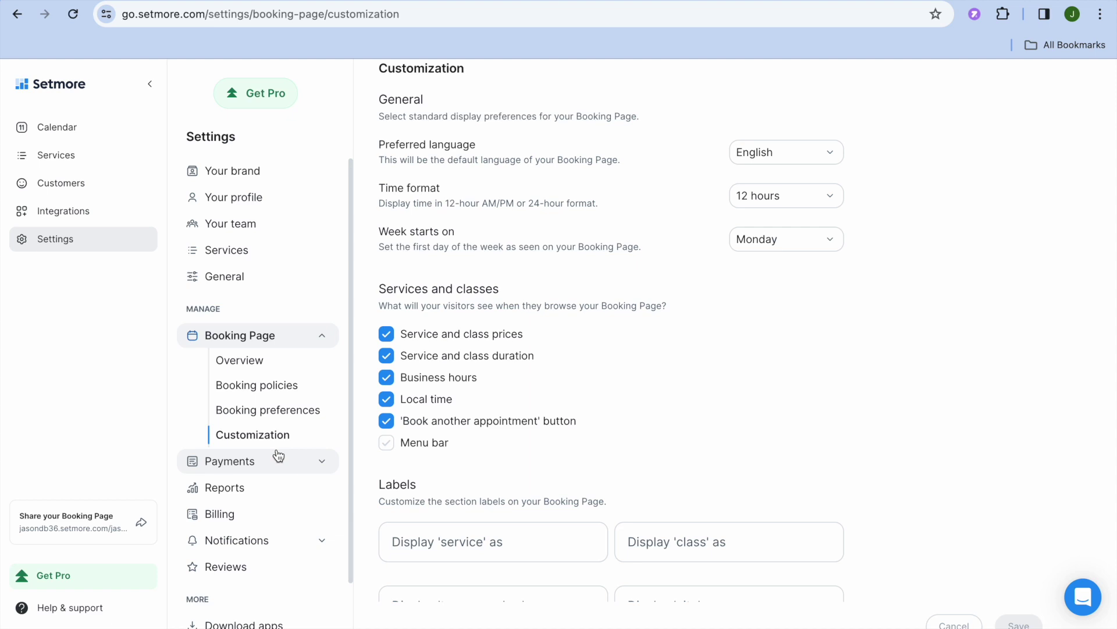
pyautogui.click(302, 470)
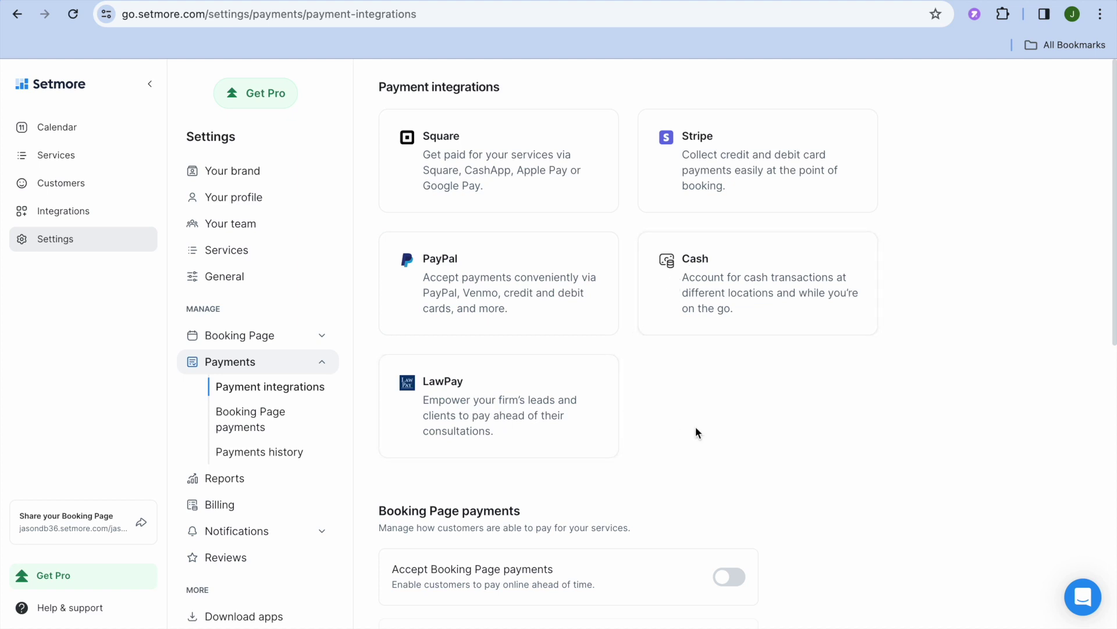
# Leave Booking Page payments switched off and copy the public booking page link.
pyautogui.scroll(-2, 696, 431)
pyautogui.scroll(-3, 698, 433)
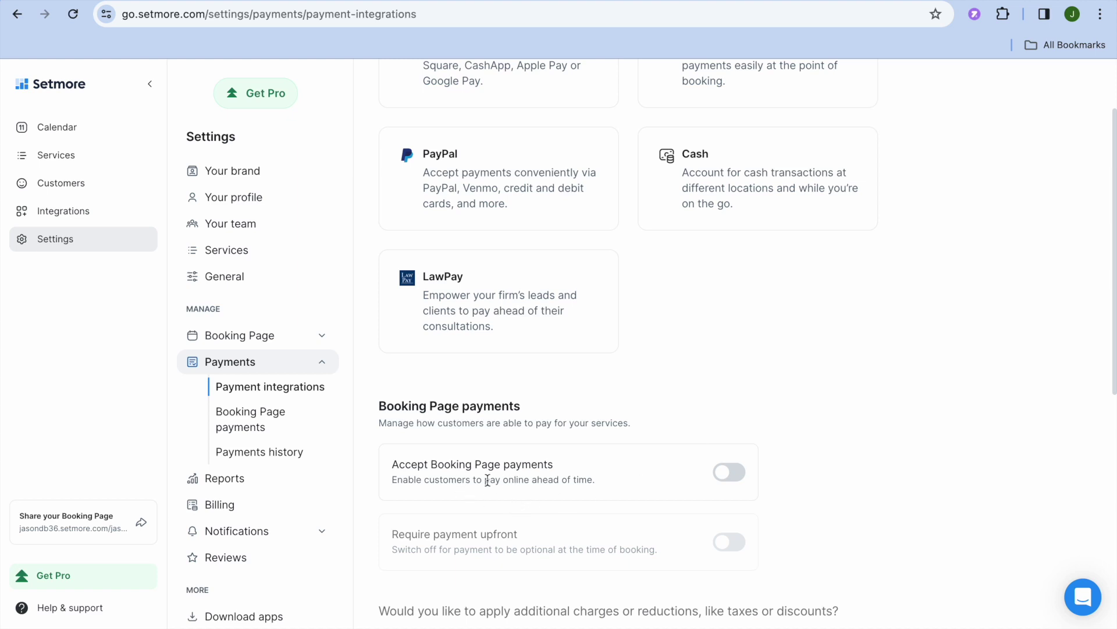
pyautogui.click(725, 473)
pyautogui.click(731, 480)
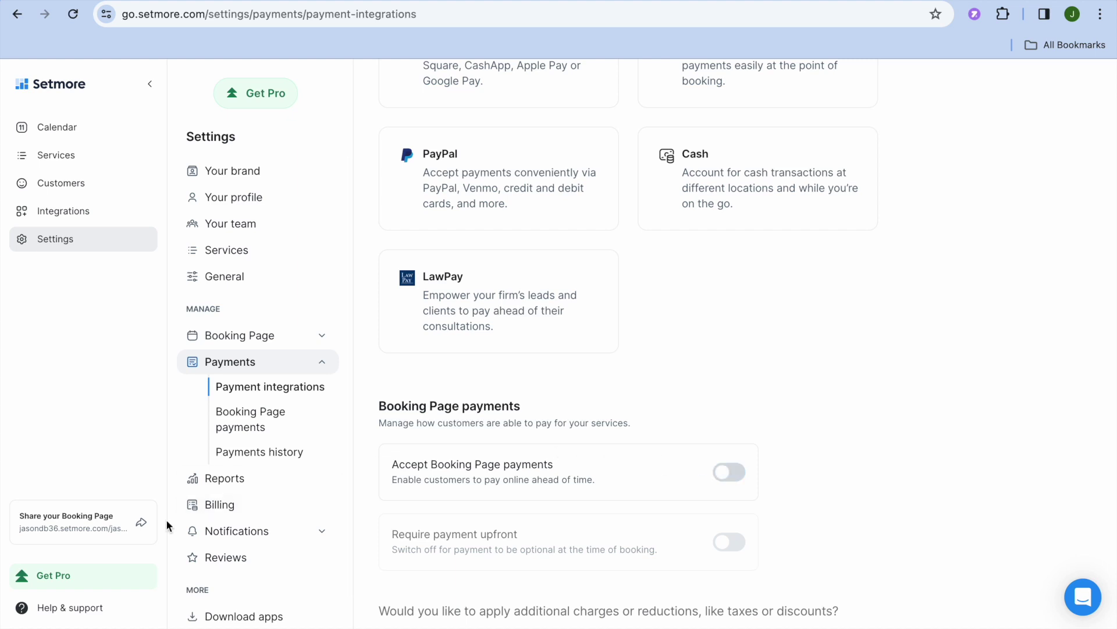
pyautogui.click(123, 531)
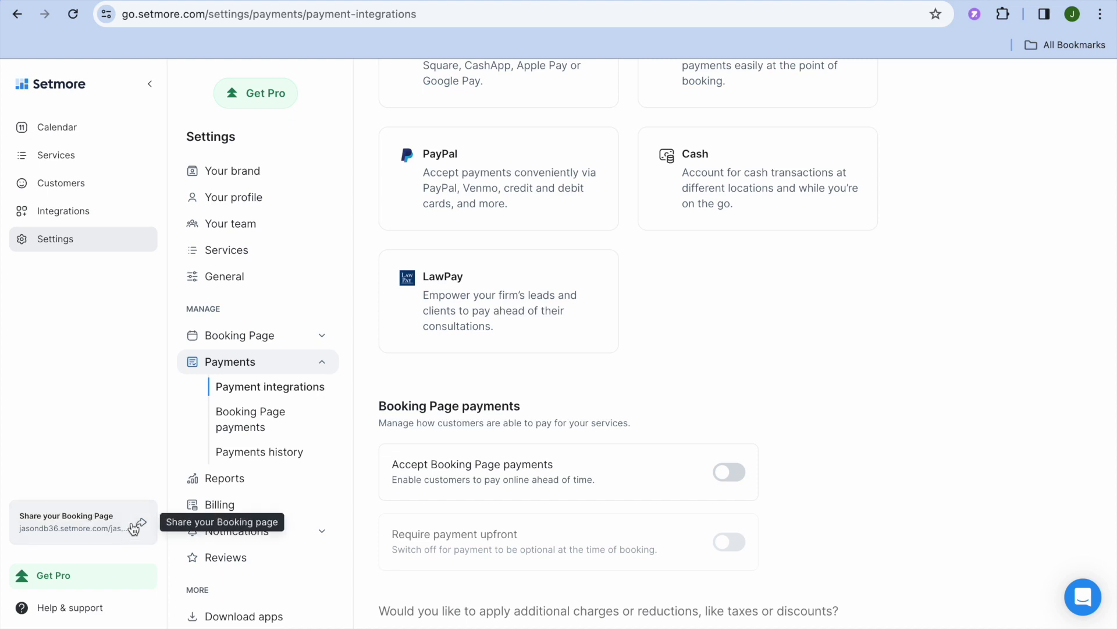
pyautogui.click(141, 523)
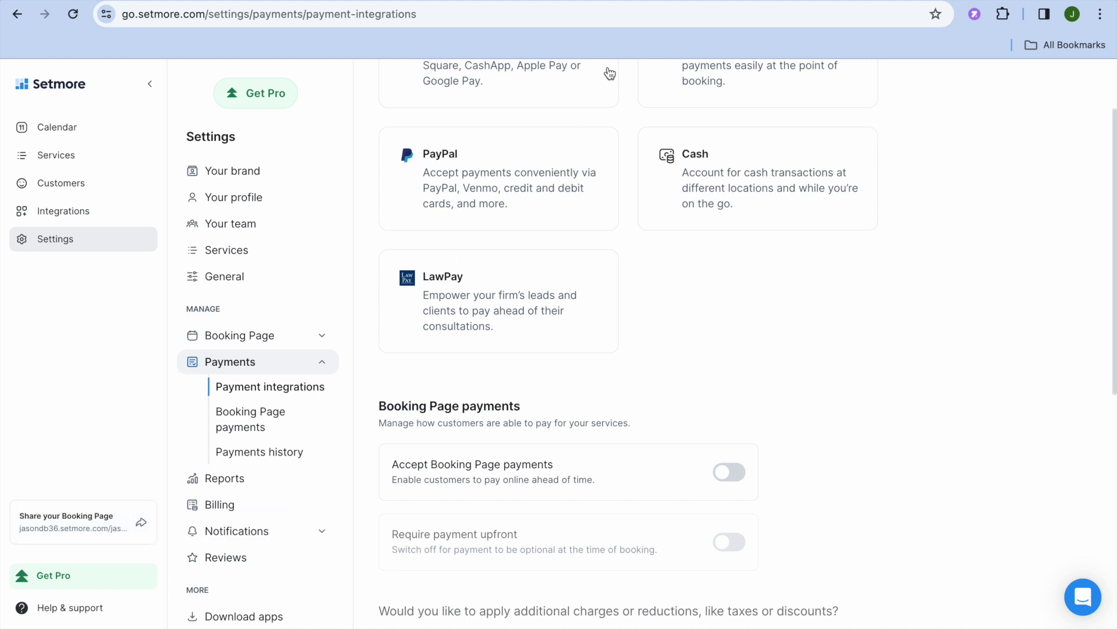
# Open the copied booking page in a new tab and pick the CONSULTATION 30 Minutes Meeting.
pyautogui.press('super+t')
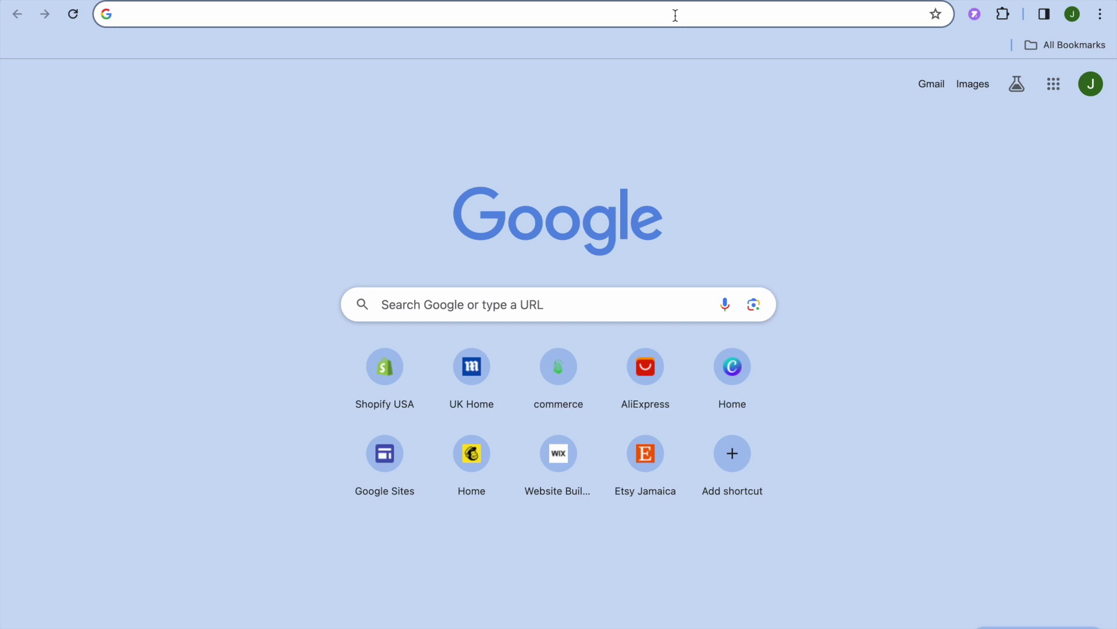
pyautogui.rightClick(675, 14)
pyautogui.click(732, 134)
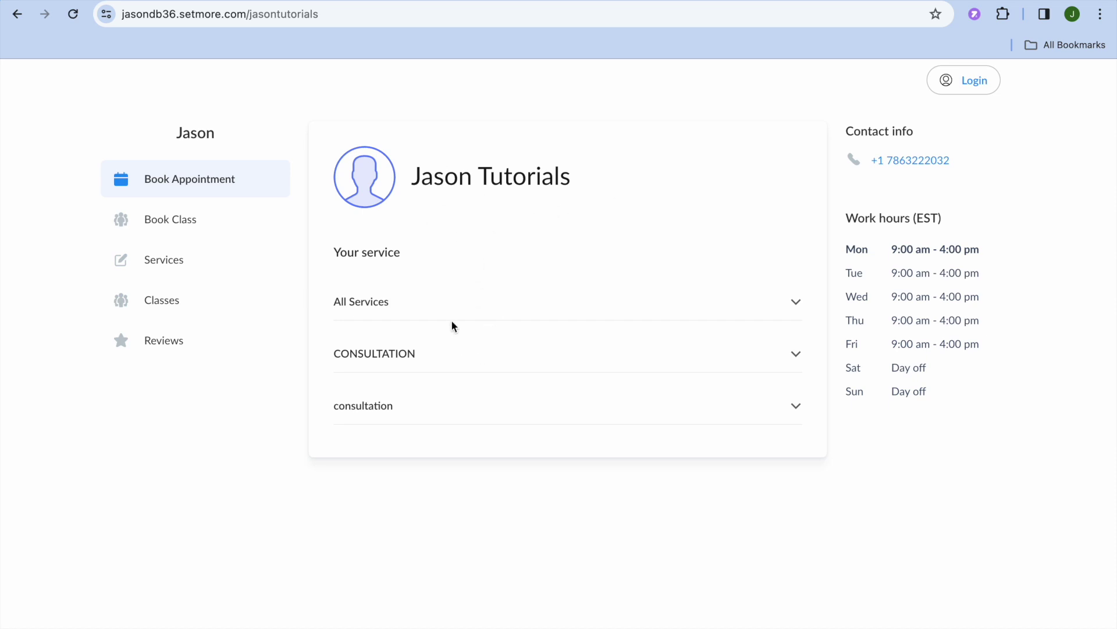
pyautogui.click(451, 360)
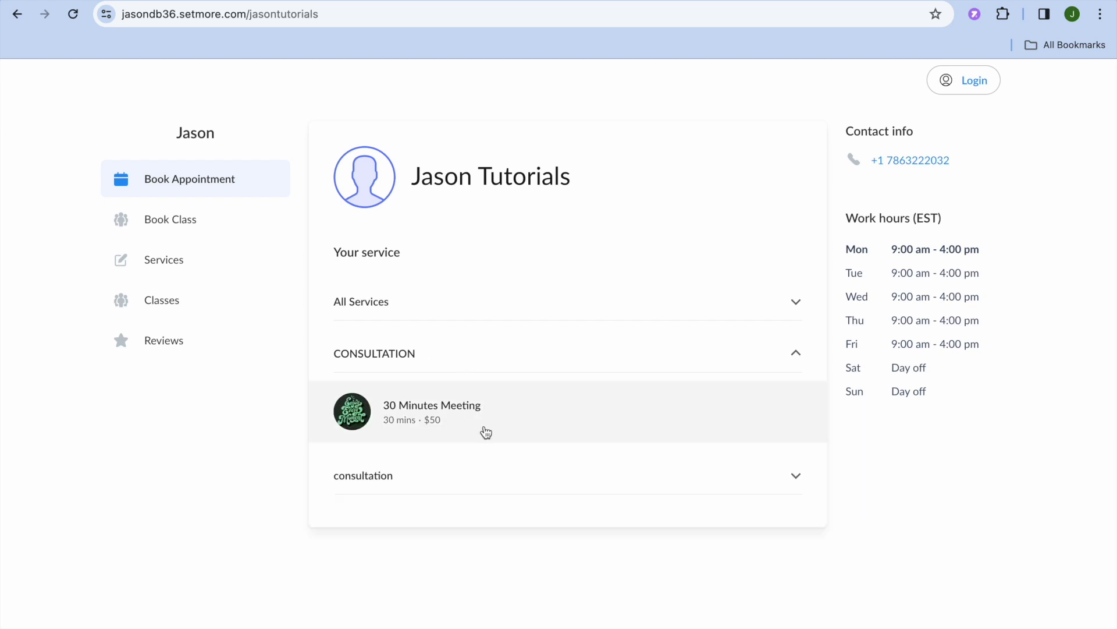
pyautogui.click(461, 423)
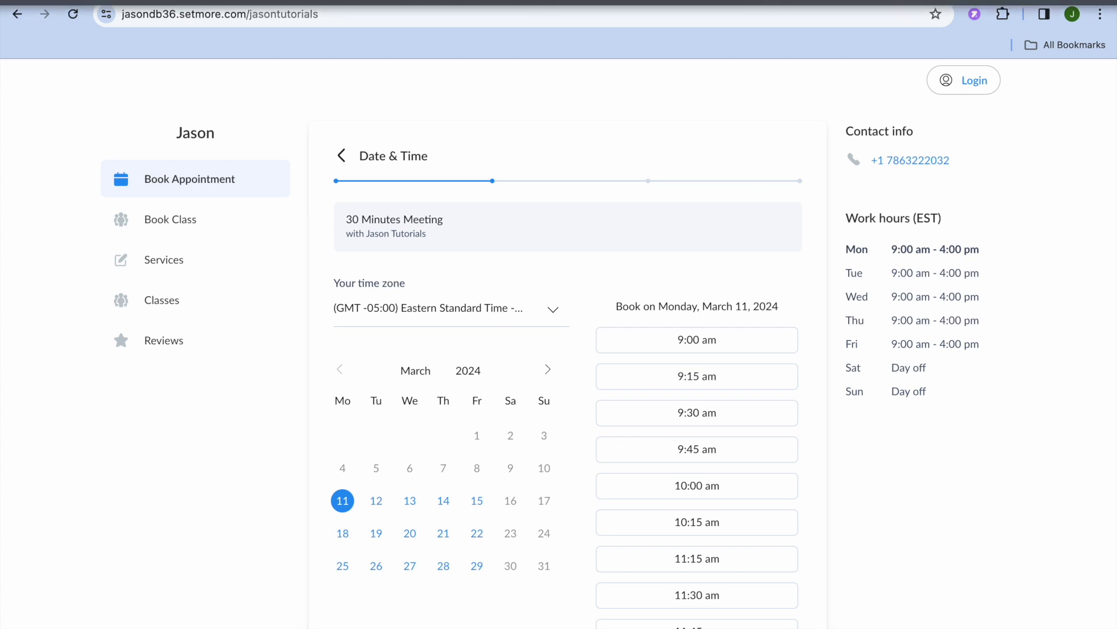
# Check the booking page's Reviews section, which has no reviews yet, and start writing one.
pyautogui.click(203, 352)
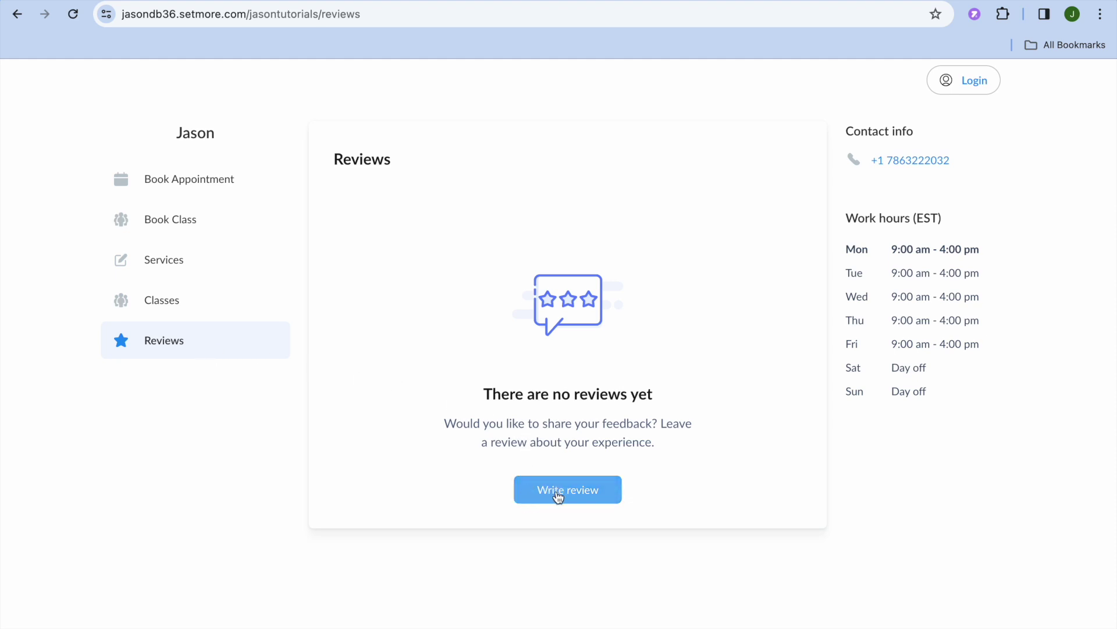
pyautogui.click(561, 495)
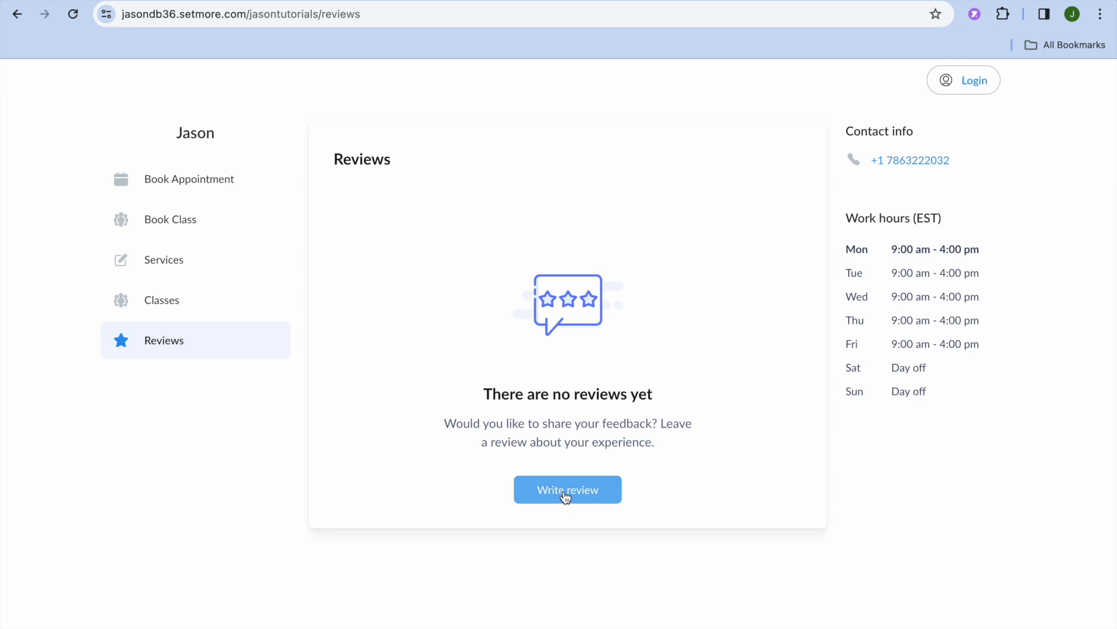